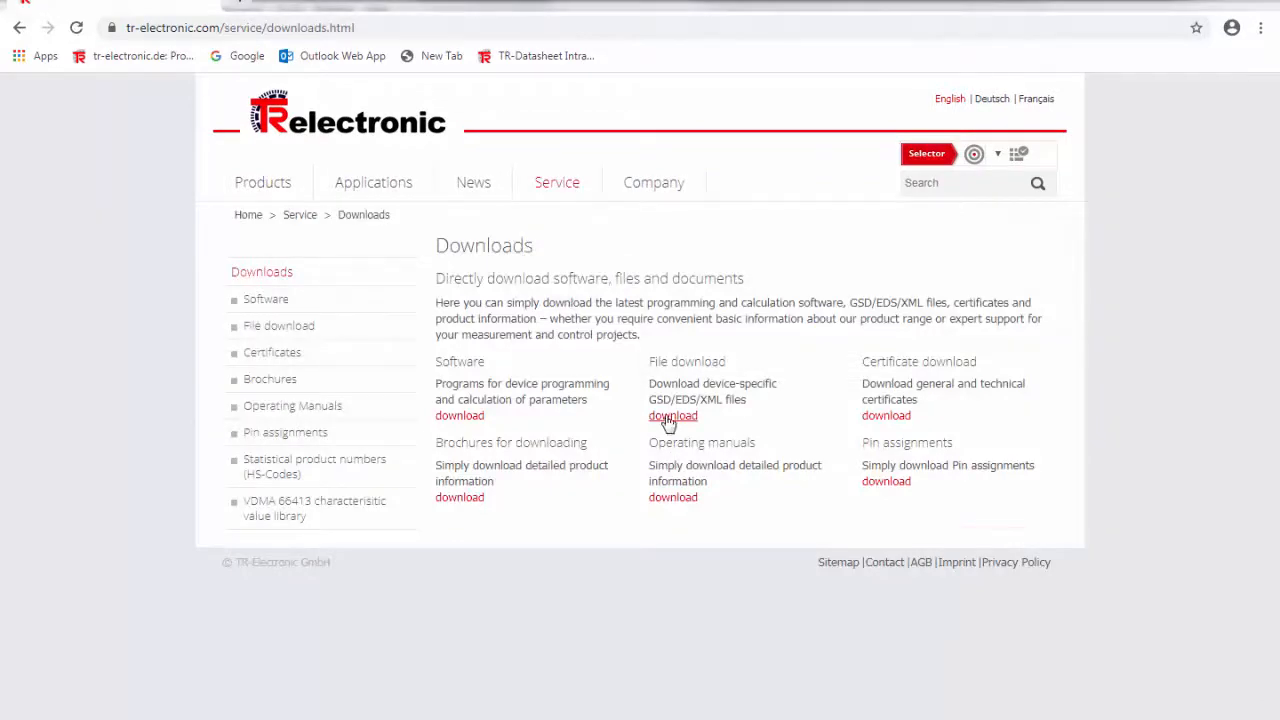
- Download the Industrial Ethernet device description files from the TR-Electronic file download page
{"action": "left_click", "coordinate": [668, 416]}
{"action": "scroll", "coordinate": [668, 424], "scroll_direction": "down", "scroll_amount": 8}
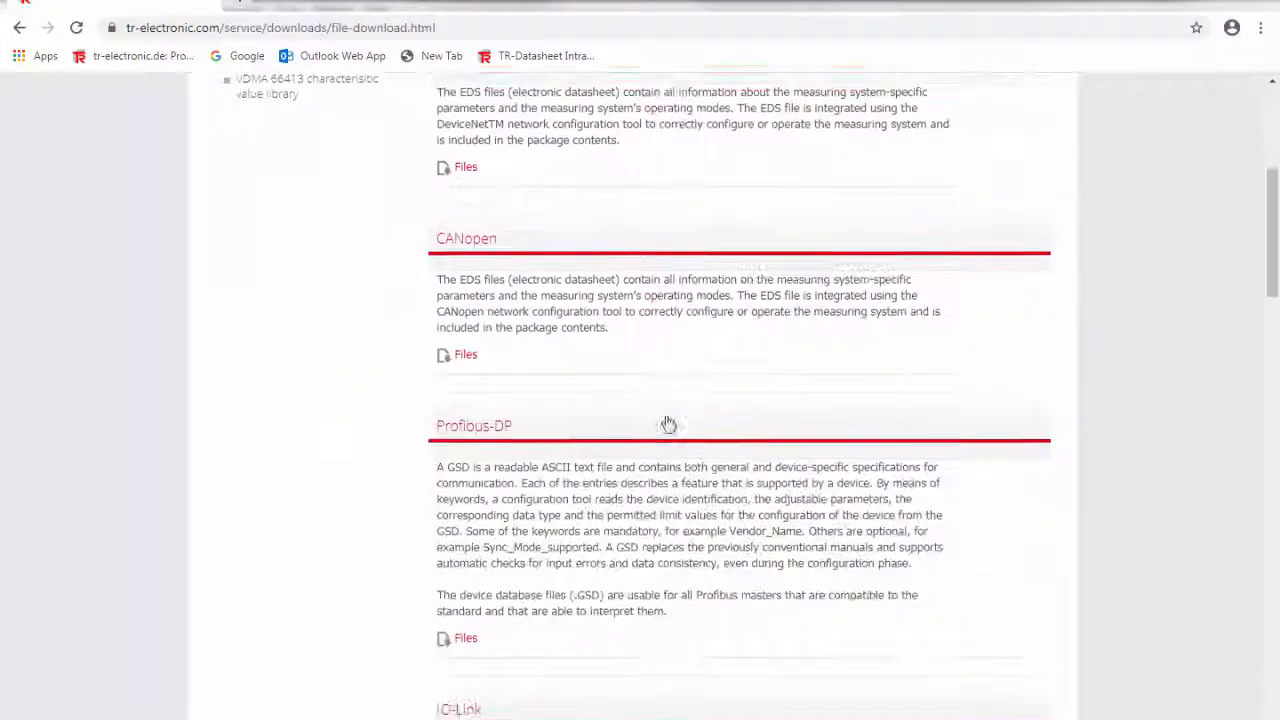
{"action": "scroll", "coordinate": [668, 424], "scroll_direction": "down", "scroll_amount": 2}
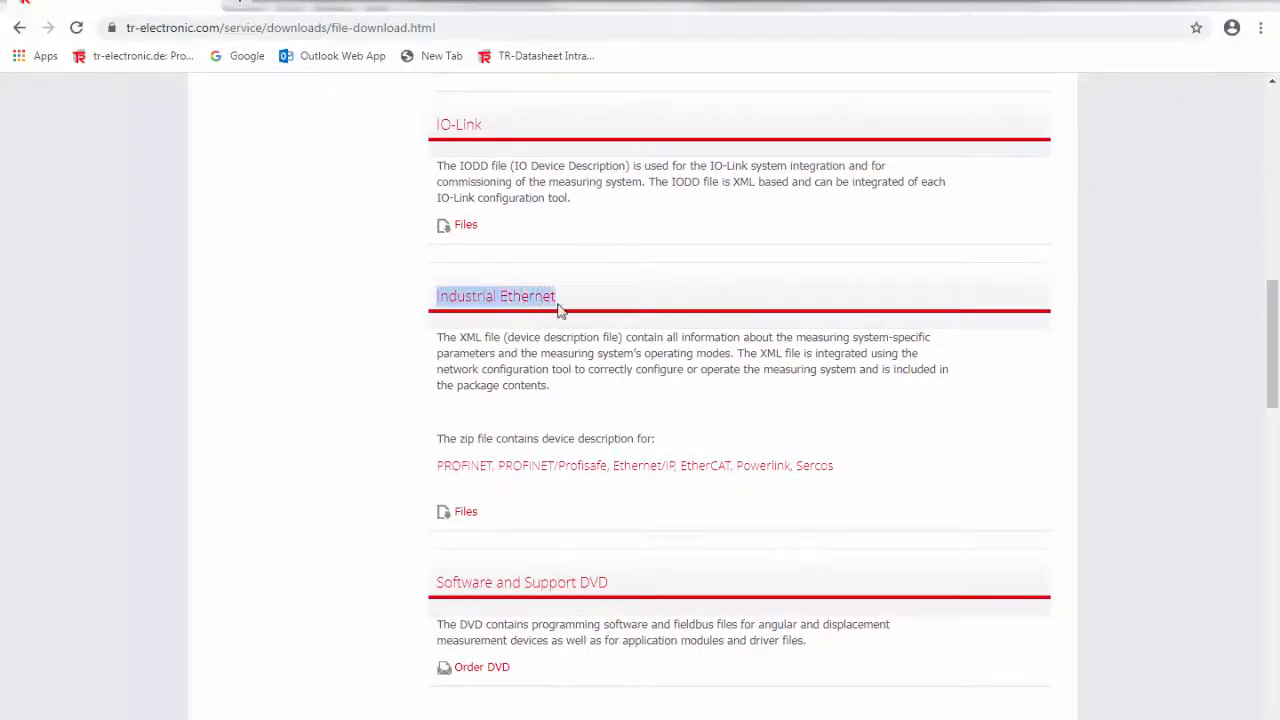
{"action": "left_click", "coordinate": [458, 533]}
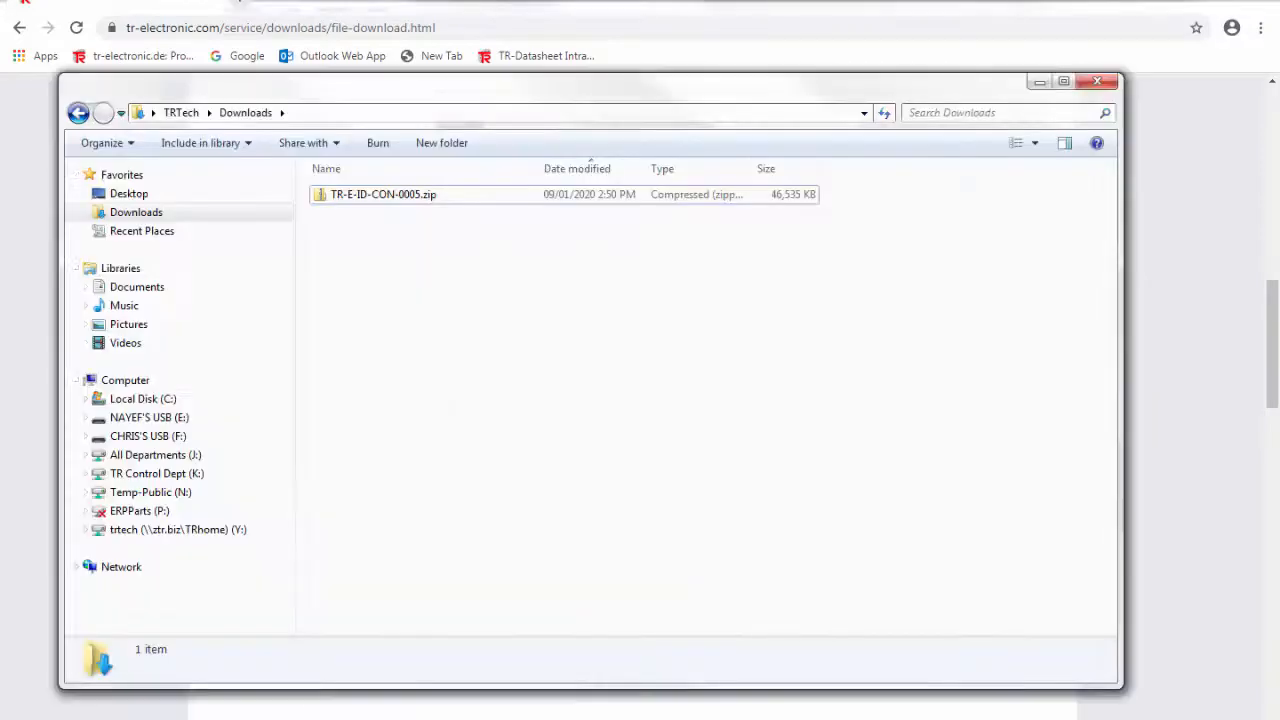
- Switch to Windows Explorer and extract TR-E-ID-CON-0005.zip in the Downloads folder
{"action": "left_click", "coordinate": [431, 200]}
{"action": "right_click", "coordinate": [431, 200]}
{"action": "left_click", "coordinate": [480, 255]}
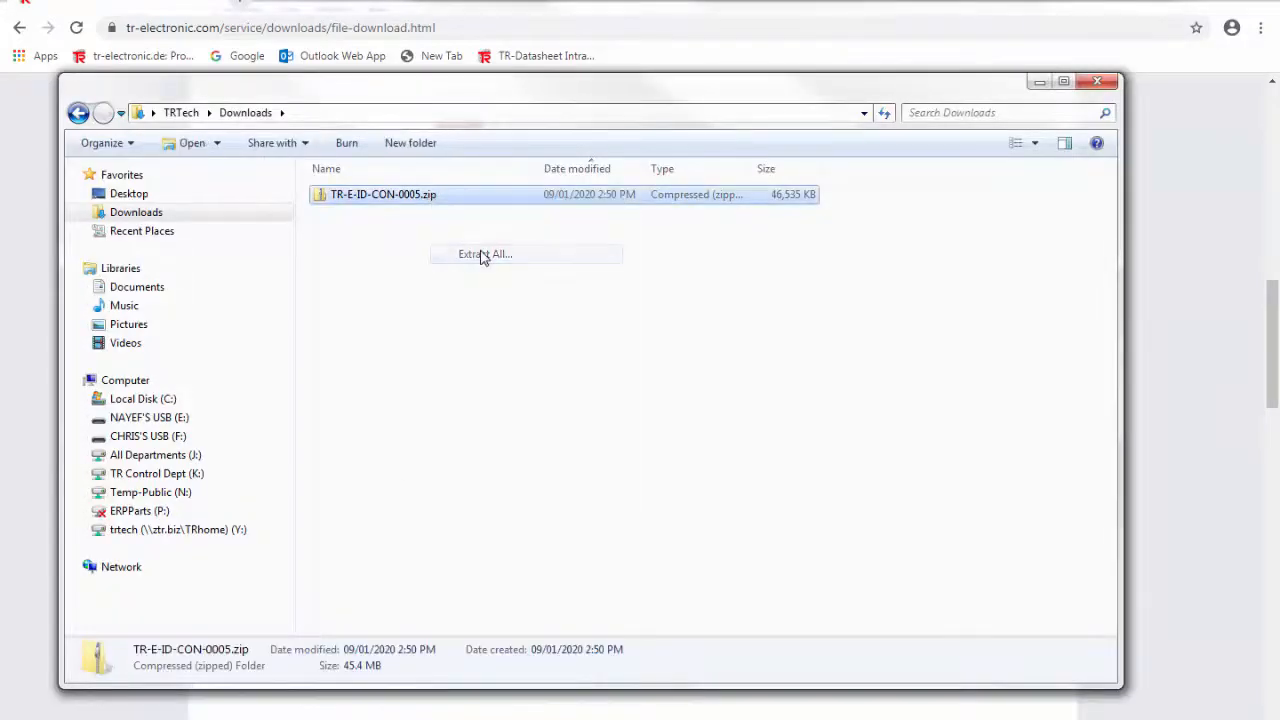
{"action": "left_click", "coordinate": [807, 542]}
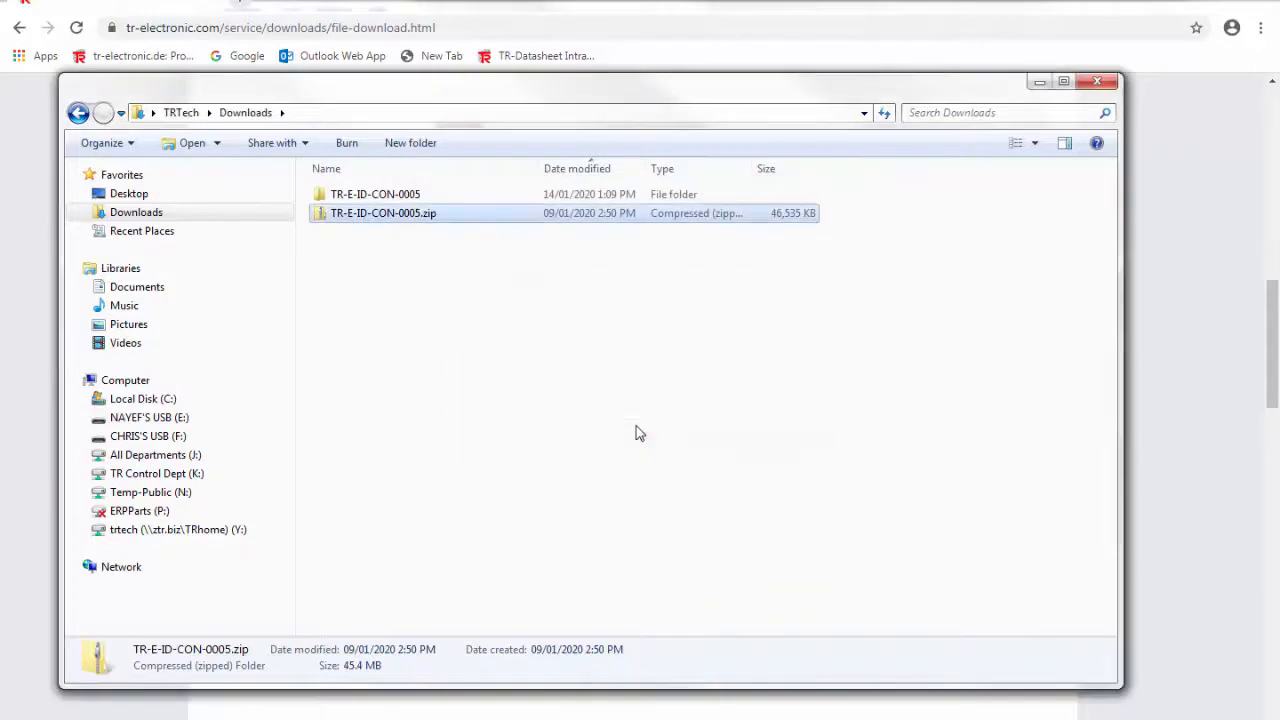
- Open Readme_TR-E-ID-CON-0005.htm from the extracted folder and look up the ZIP file for the Series 582 EtherNet/IP device
{"action": "double_click", "coordinate": [396, 196]}
{"action": "double_click", "coordinate": [397, 194]}
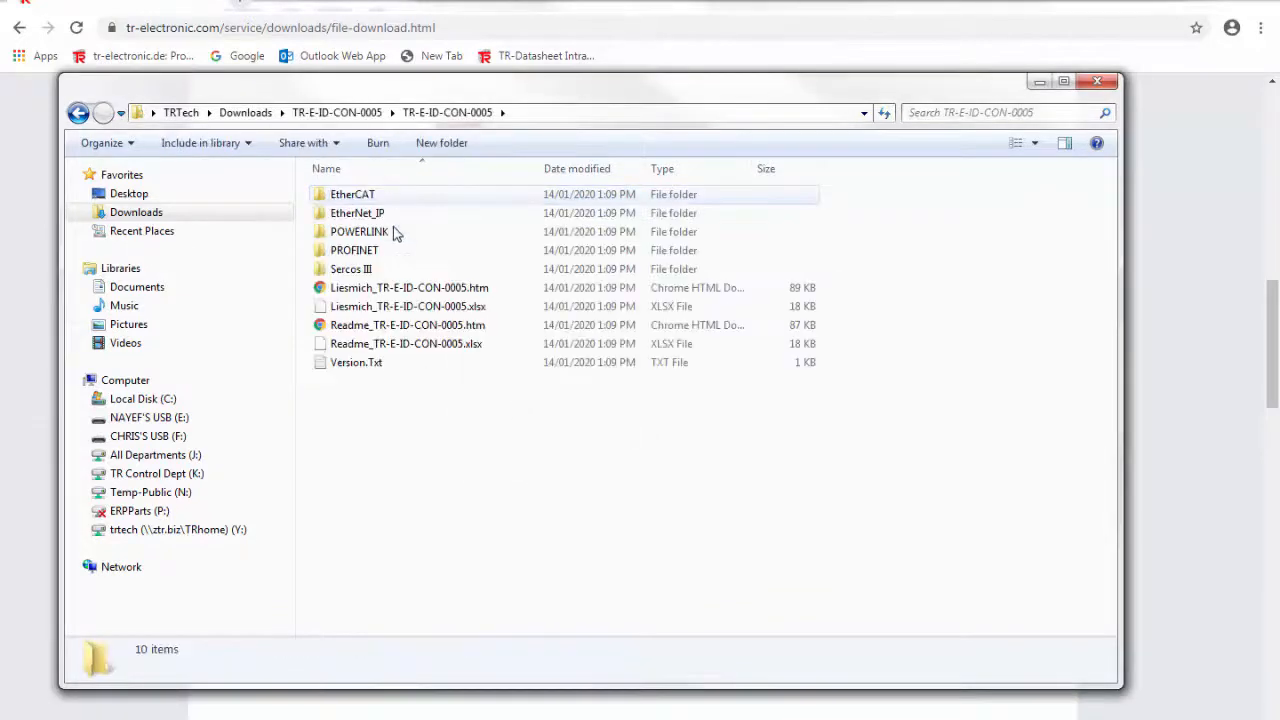
{"action": "left_click", "coordinate": [375, 326]}
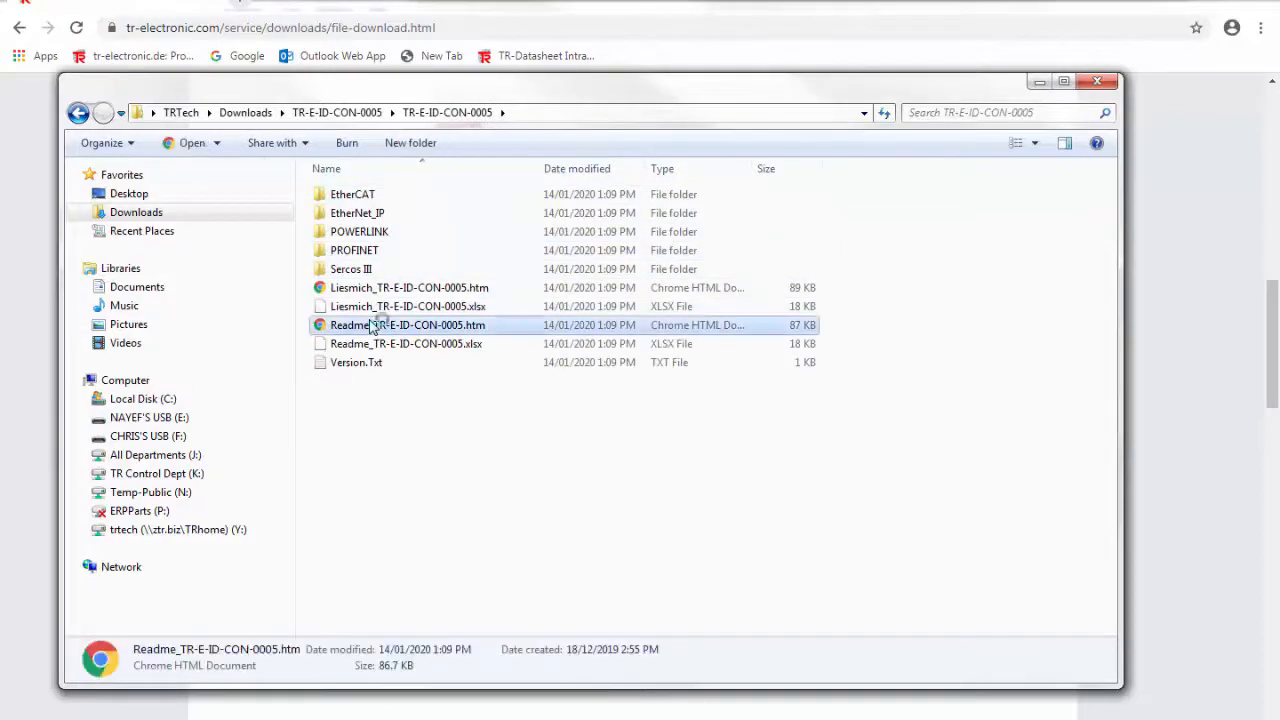
{"action": "double_click", "coordinate": [375, 326]}
{"action": "scroll", "coordinate": [363, 380], "scroll_direction": "down", "scroll_amount": 4}
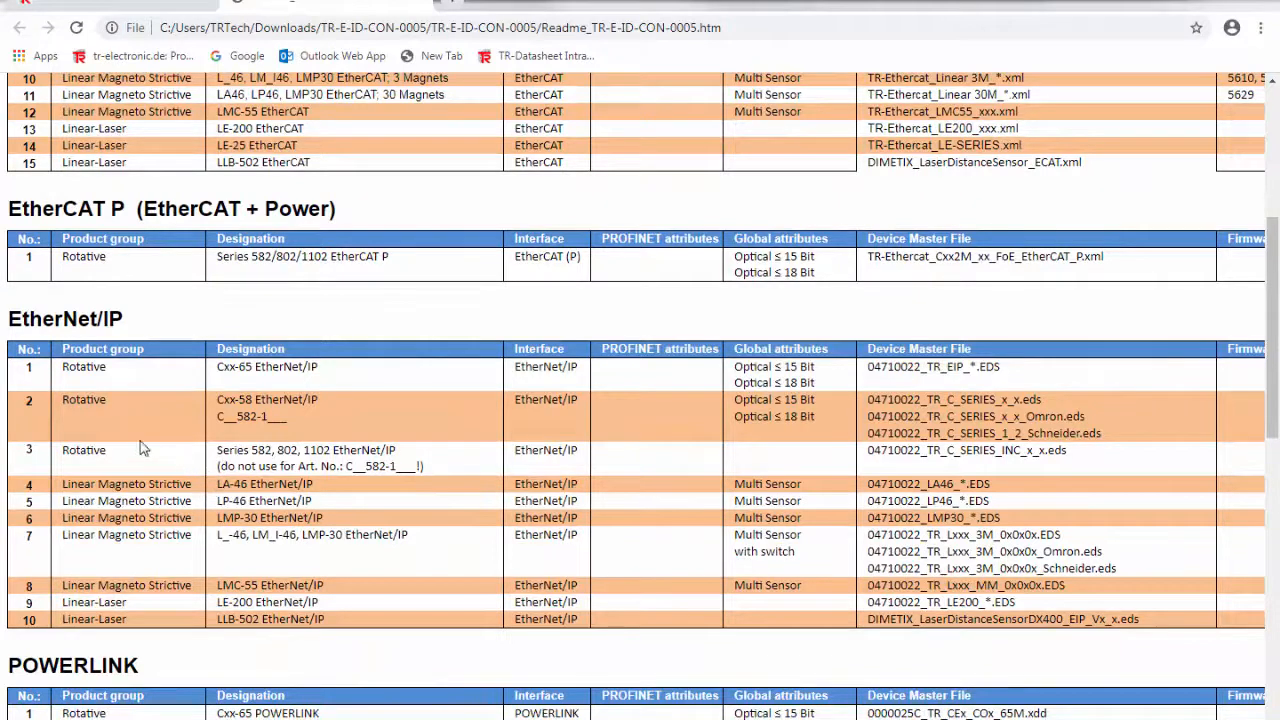
{"action": "left_click_drag", "start_coordinate": [89, 325], "coordinate": [129, 337]}
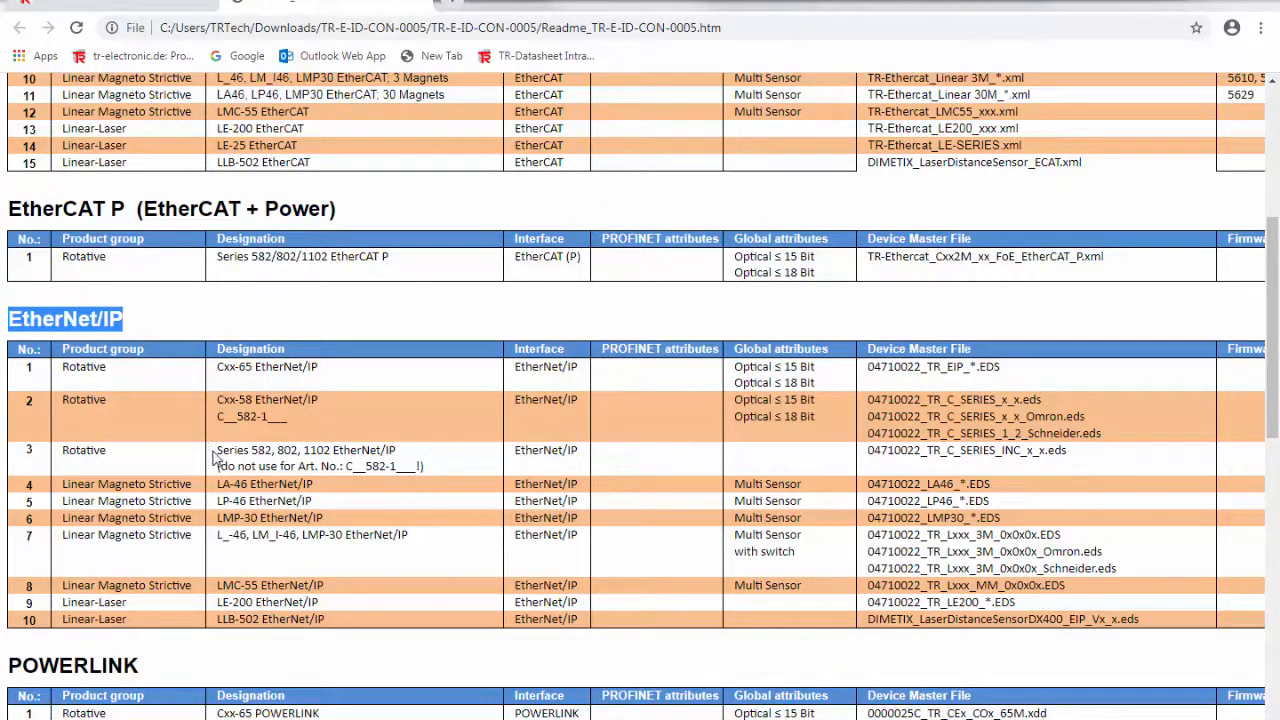
{"action": "left_click_drag", "start_coordinate": [215, 451], "coordinate": [262, 452]}
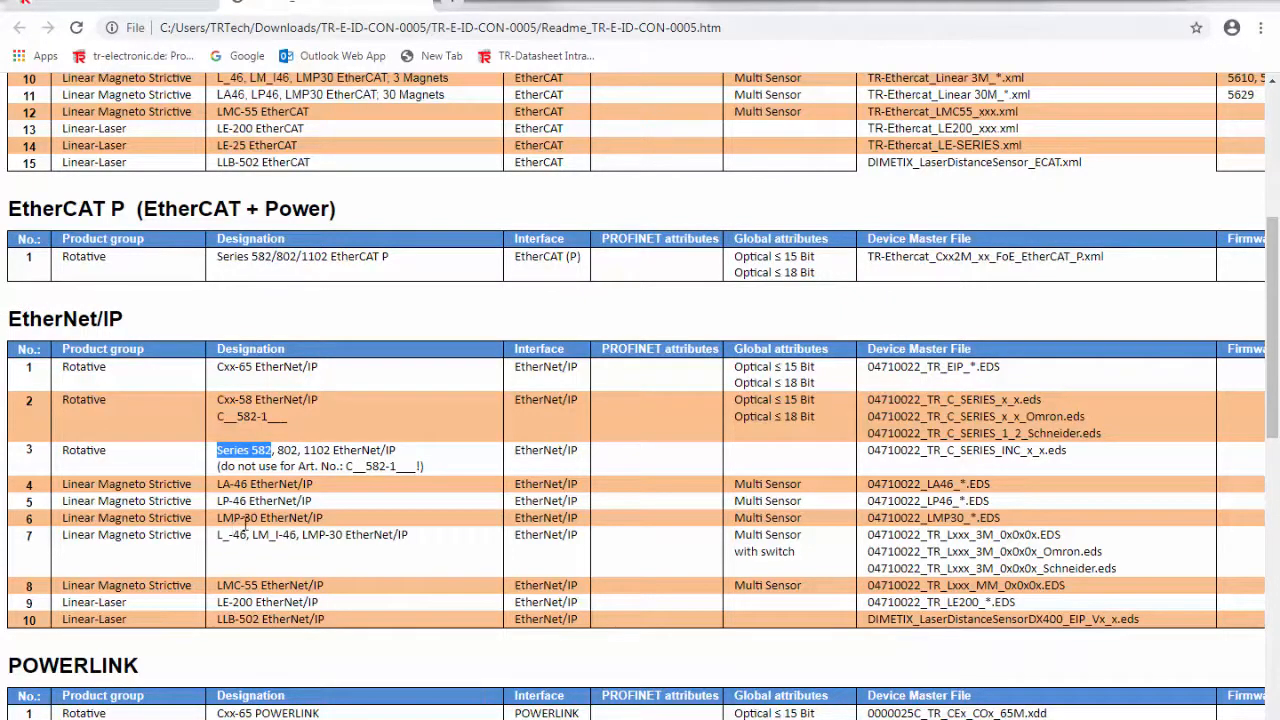
{"action": "scroll", "coordinate": [1277, 547], "scroll_direction": "right", "scroll_amount": 3}
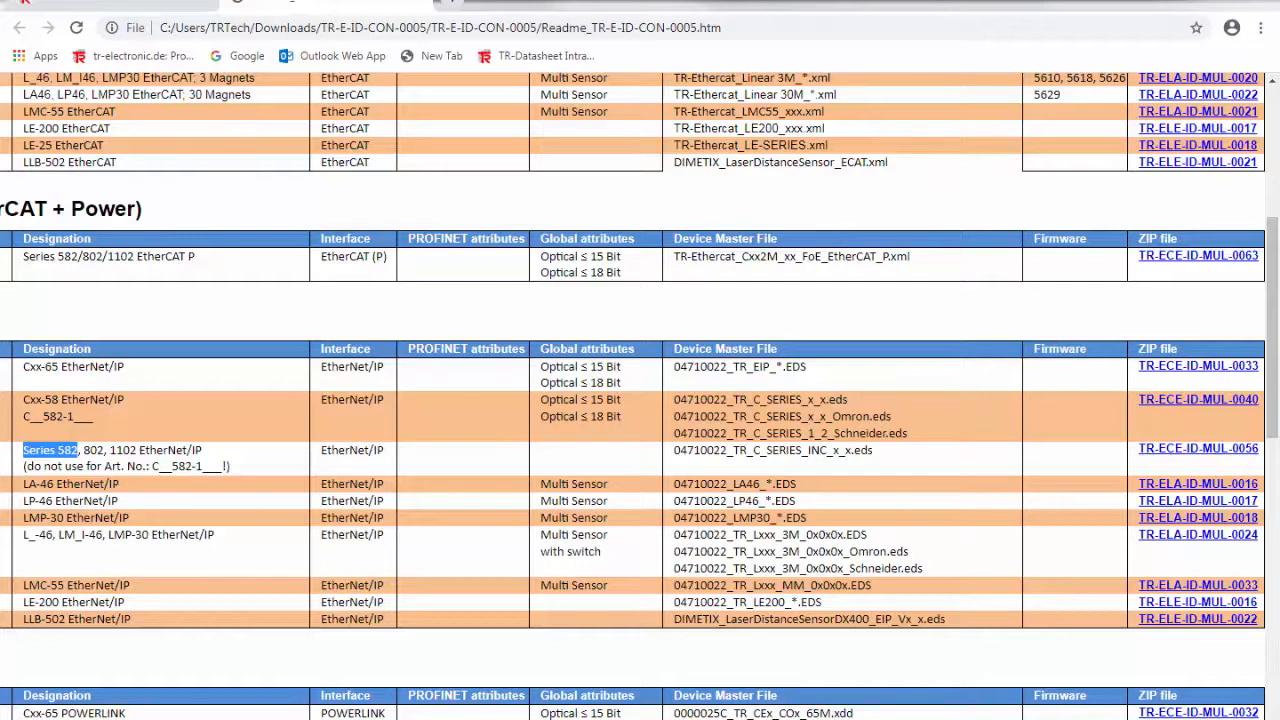
- Return to Windows Explorer and extract TR-ECE-ID-MUL-0056.zip in the EtherNet_IP folder
{"action": "key", "text": "alt+Tab"}
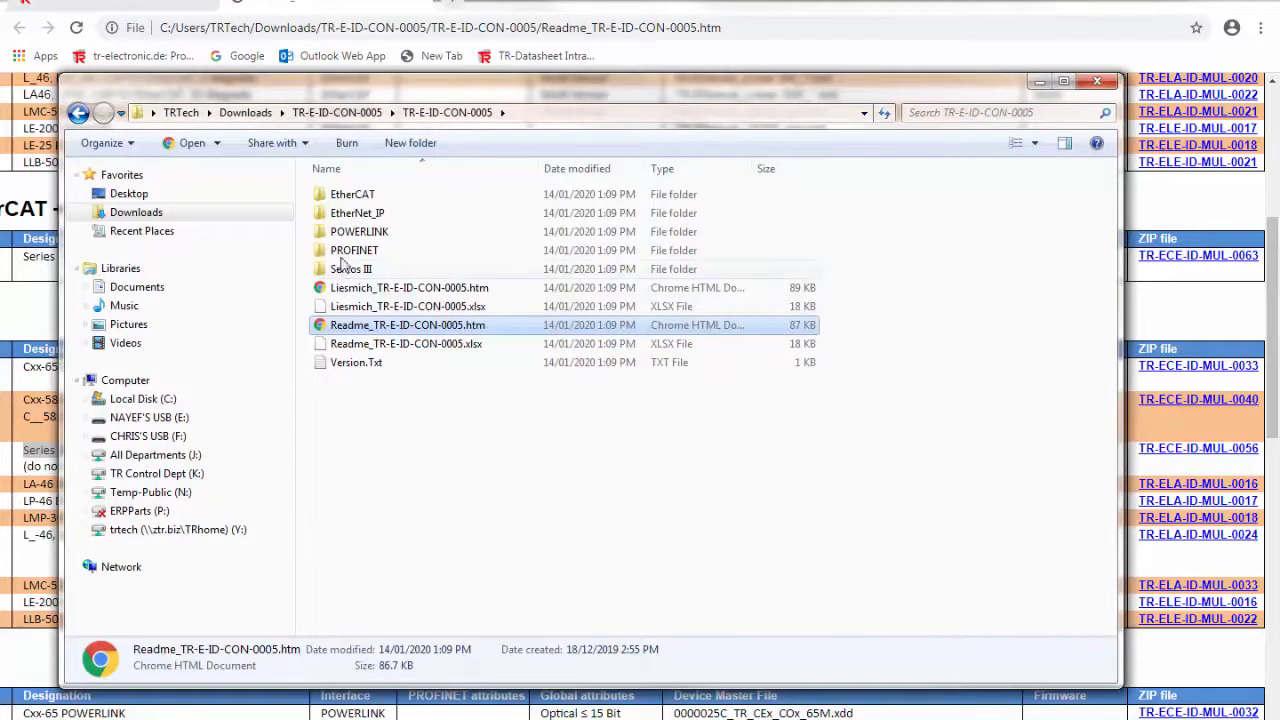
{"action": "double_click", "coordinate": [352, 214]}
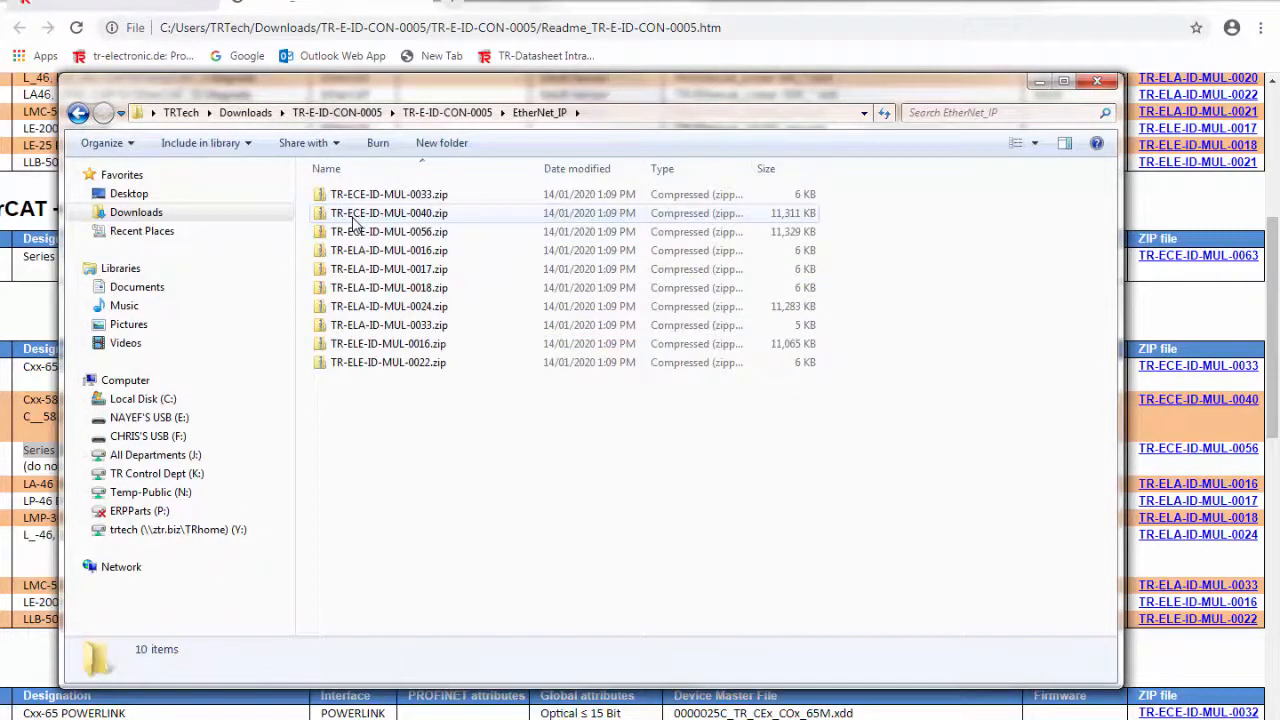
{"action": "left_click", "coordinate": [361, 236]}
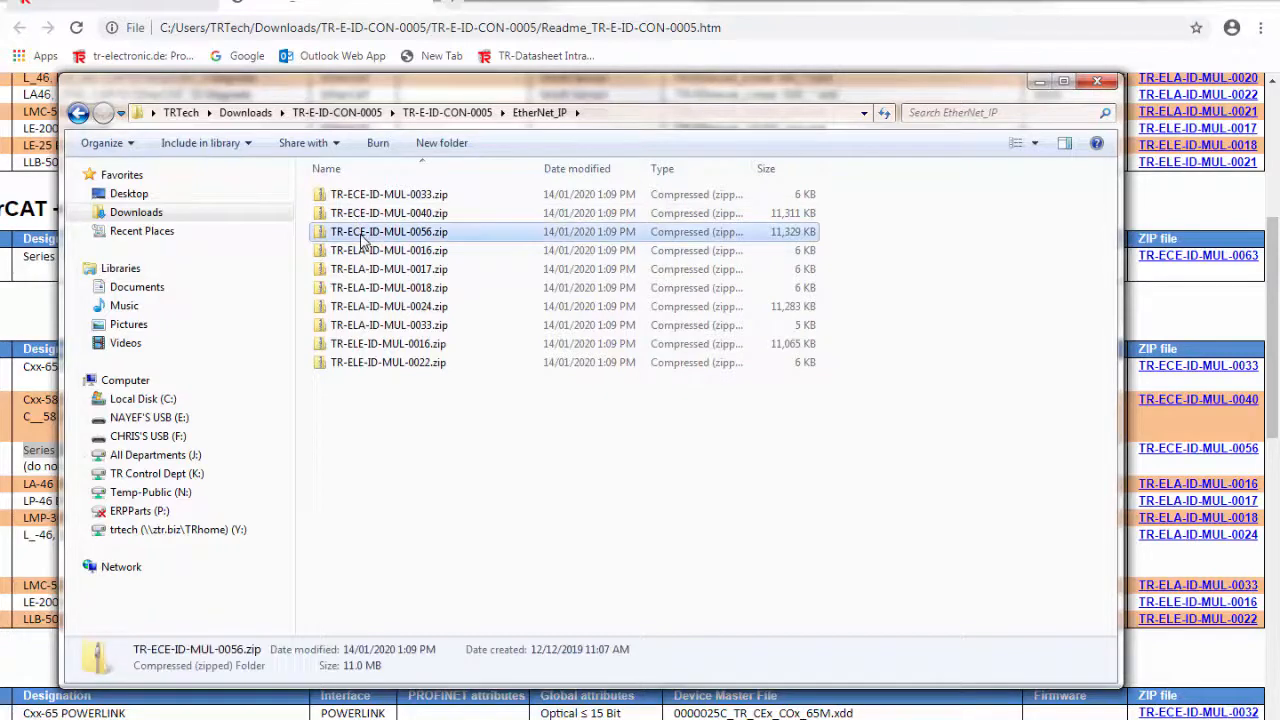
{"action": "right_click", "coordinate": [362, 238]}
{"action": "left_click", "coordinate": [415, 292]}
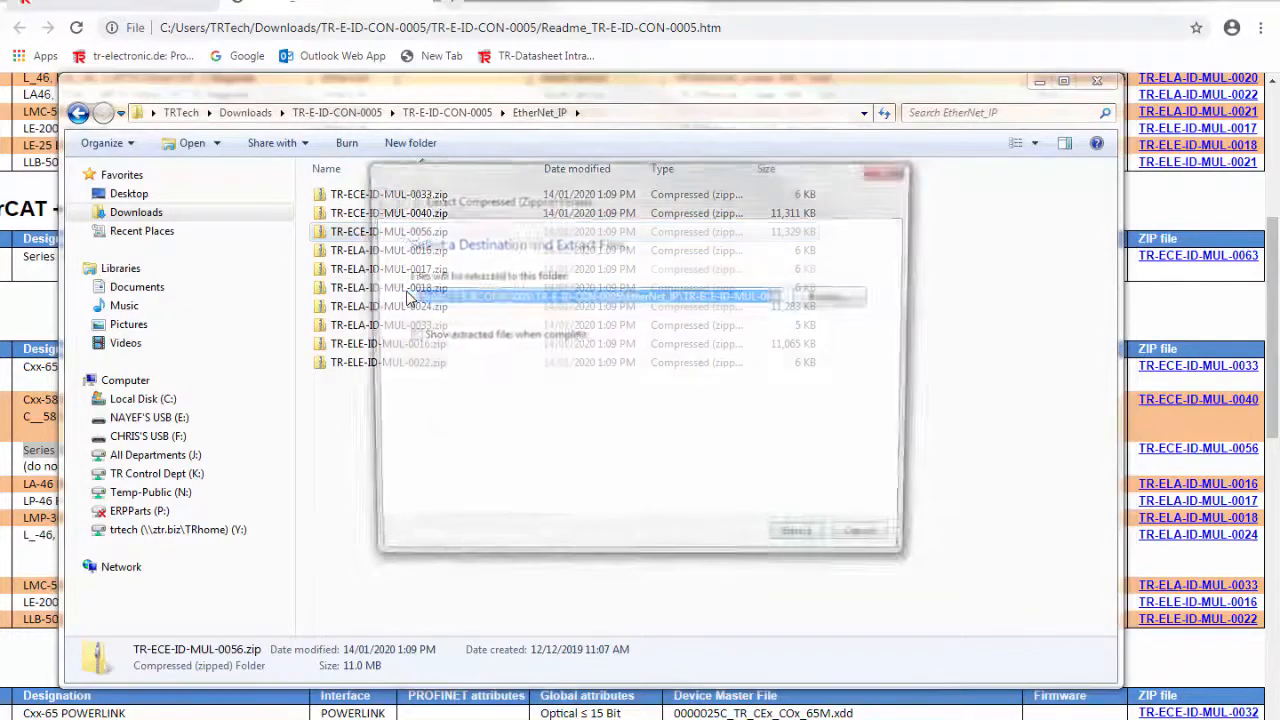
{"action": "left_click", "coordinate": [806, 543]}
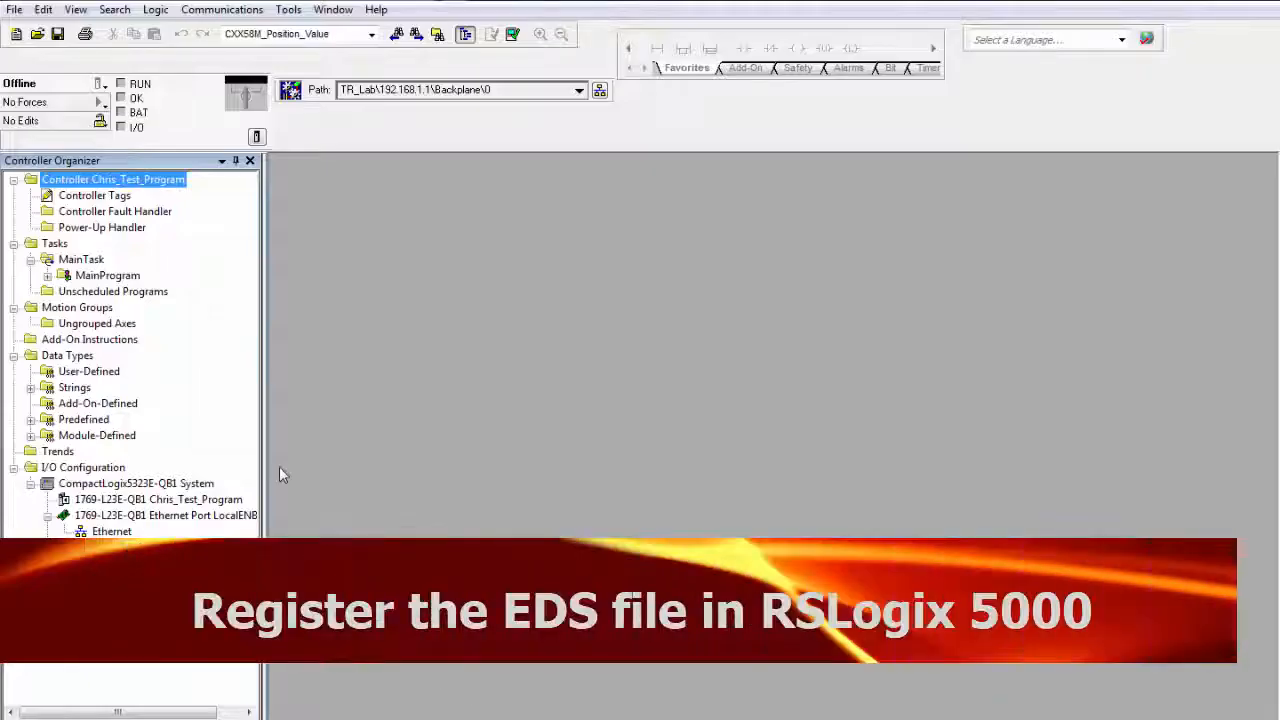
- In RSLogix 5000, start the EDS Hardware Installation Tool and proceed with registering a single EDS file
{"action": "left_click", "coordinate": [290, 12]}
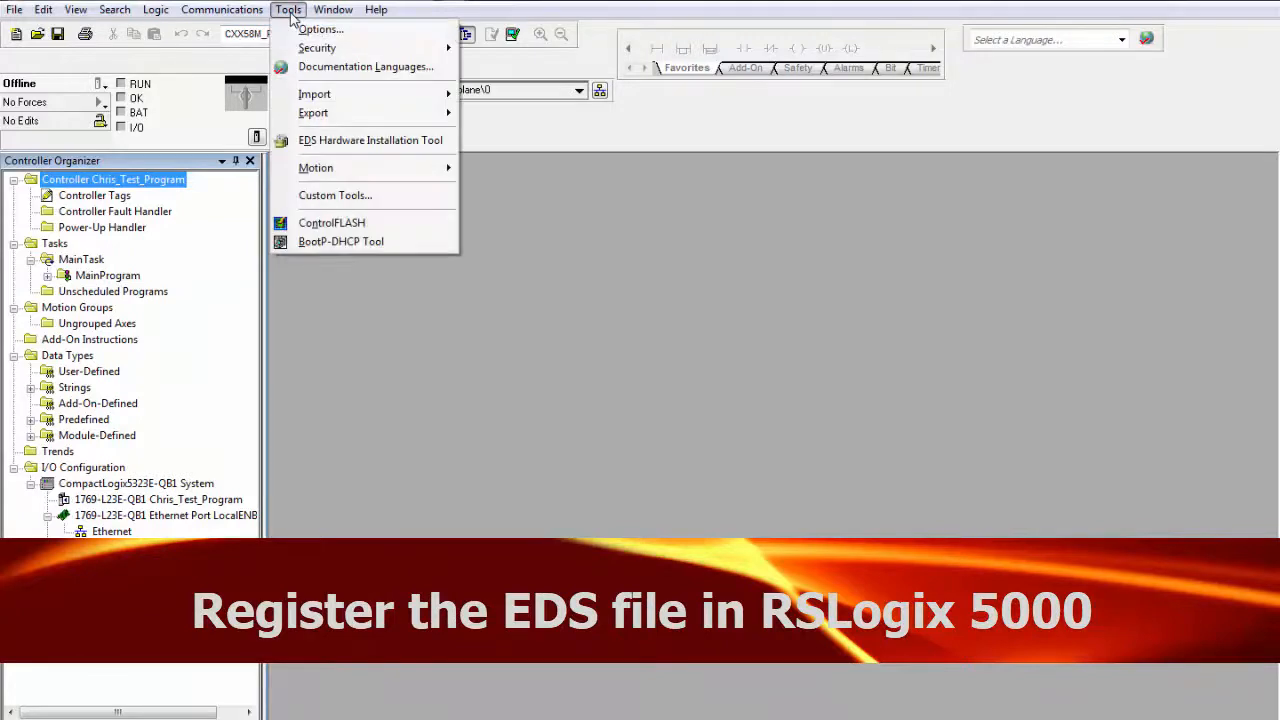
{"action": "left_click", "coordinate": [337, 140]}
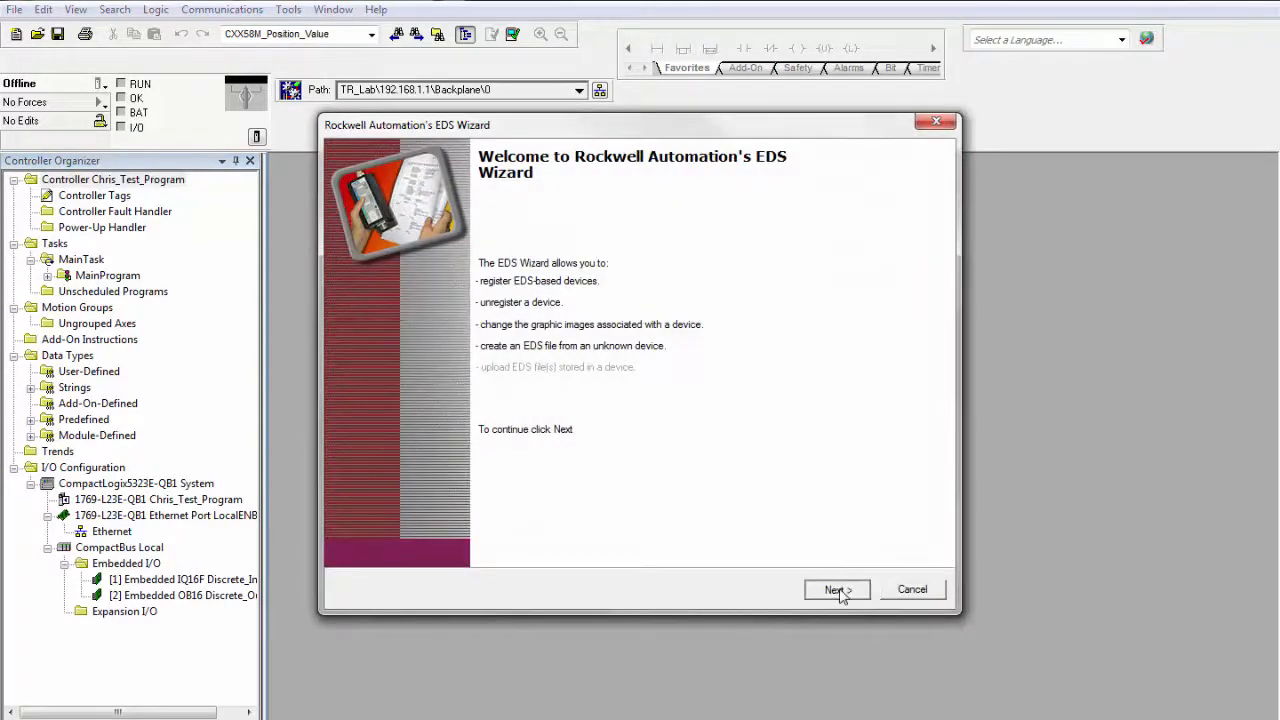
{"action": "left_click", "coordinate": [838, 590]}
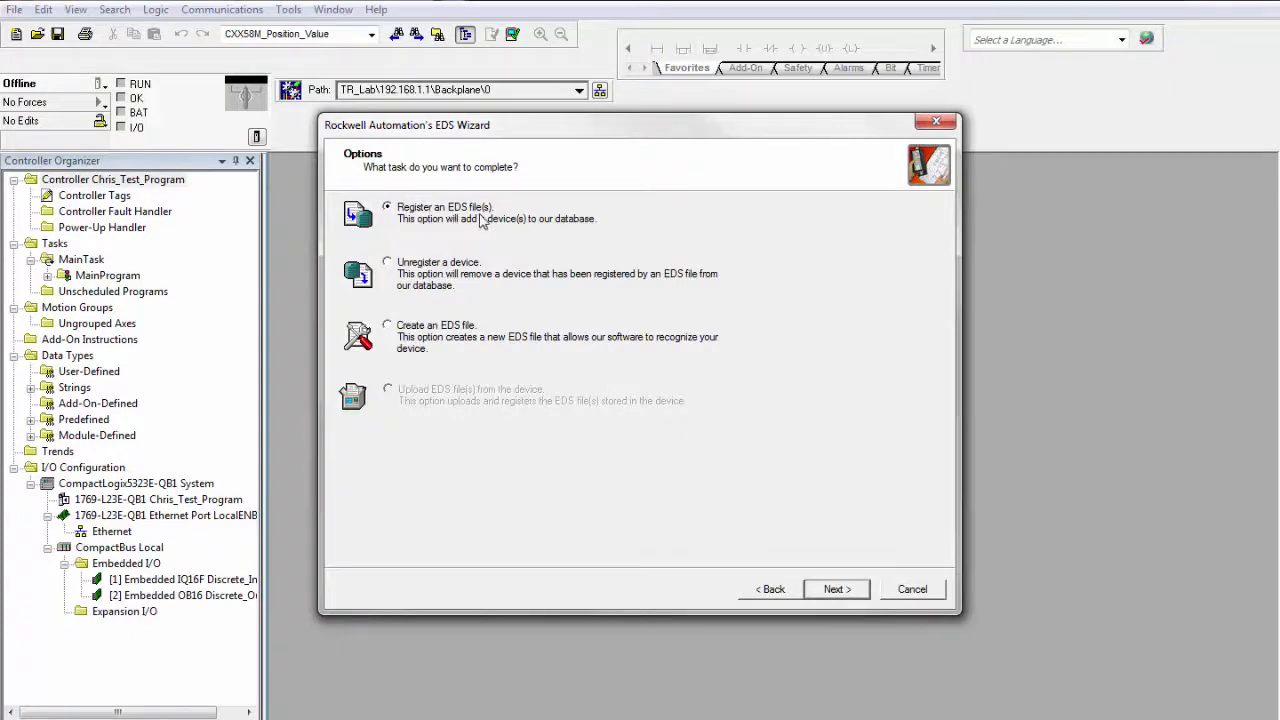
{"action": "left_click", "coordinate": [836, 590]}
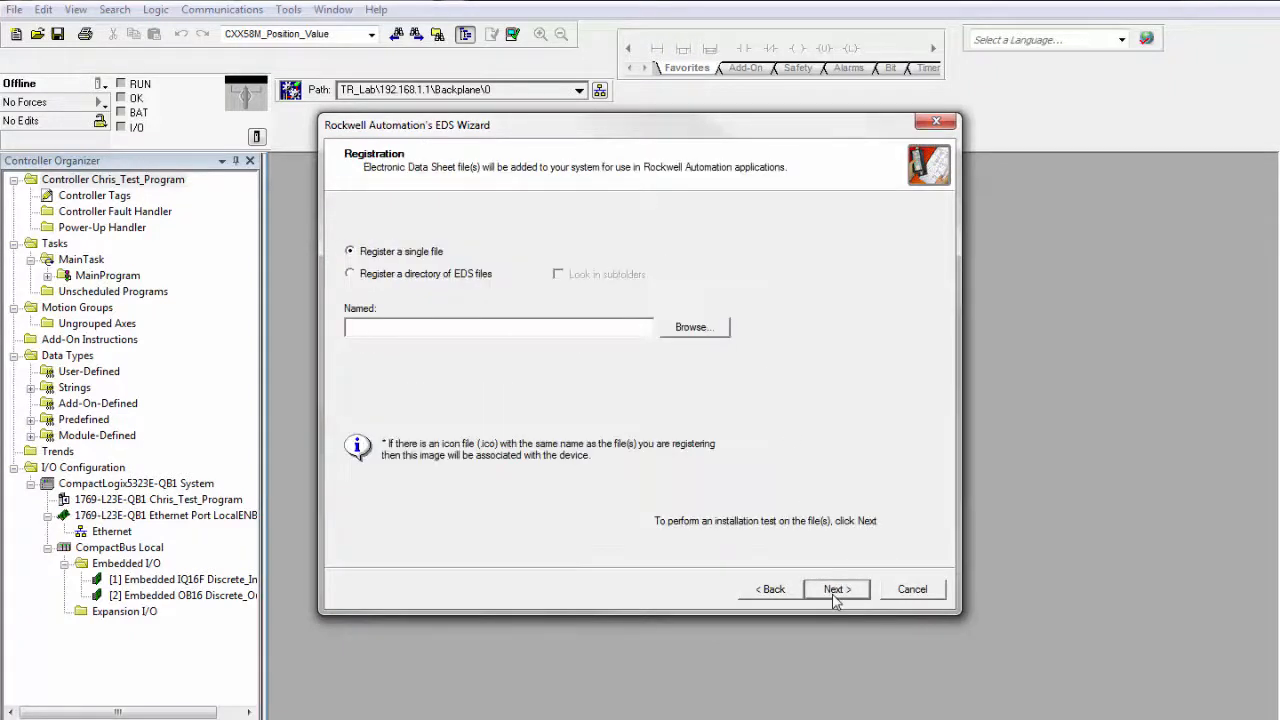
- Choose 04710022_TR_C_SERIES_INC_1_3.eds from the extracted TR-ECE-ID-MUL-0056-03 folder as the file to register
{"action": "left_click", "coordinate": [694, 328]}
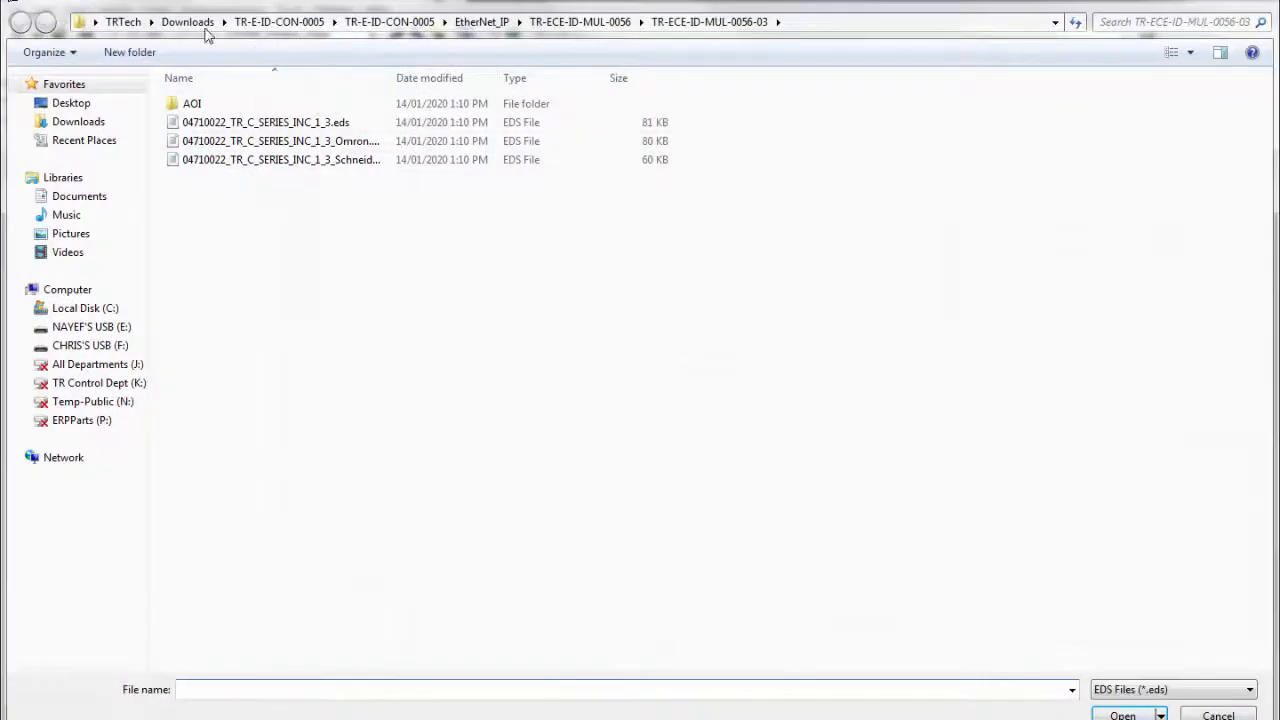
{"action": "left_click", "coordinate": [190, 22]}
{"action": "double_click", "coordinate": [227, 106]}
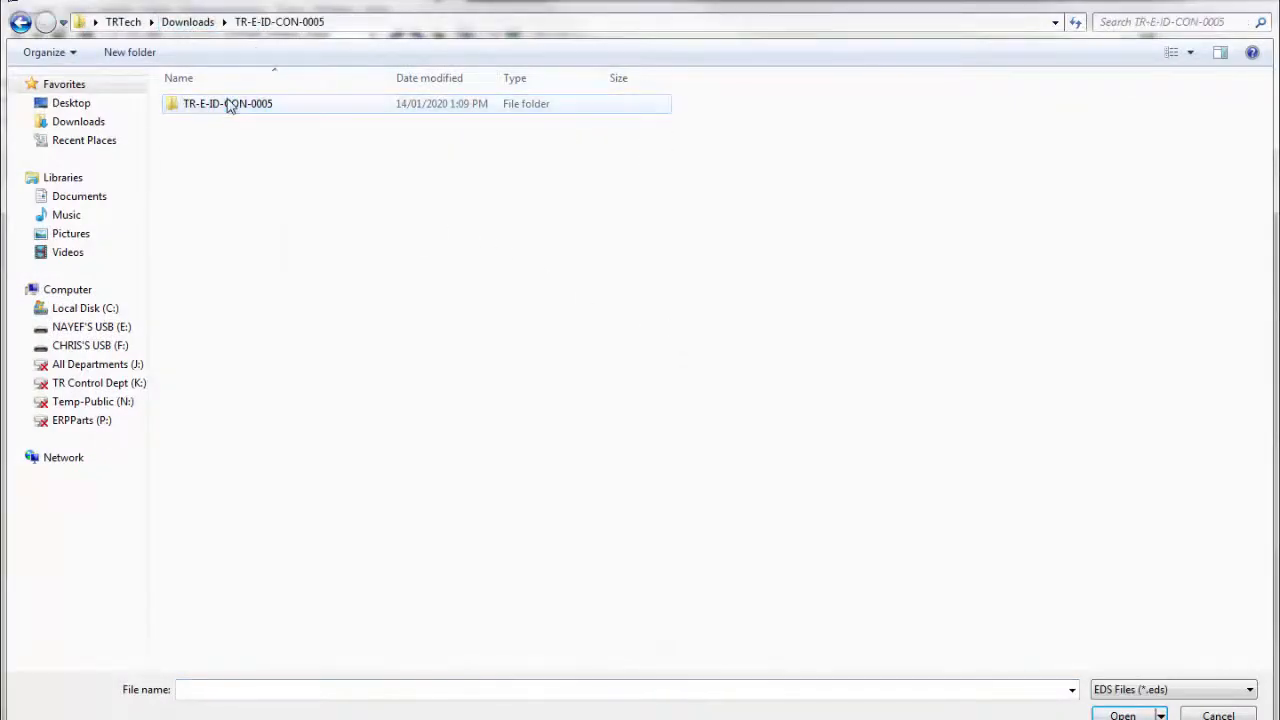
{"action": "double_click", "coordinate": [227, 109]}
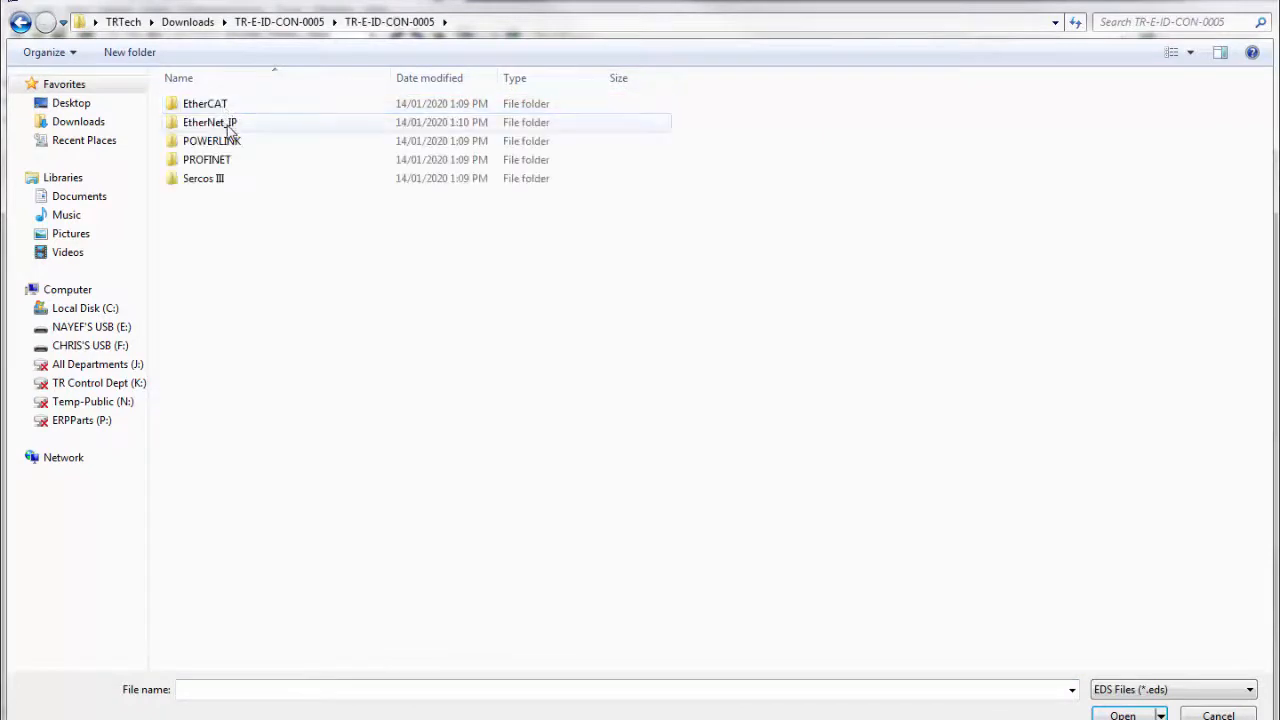
{"action": "double_click", "coordinate": [229, 123]}
{"action": "double_click", "coordinate": [239, 106]}
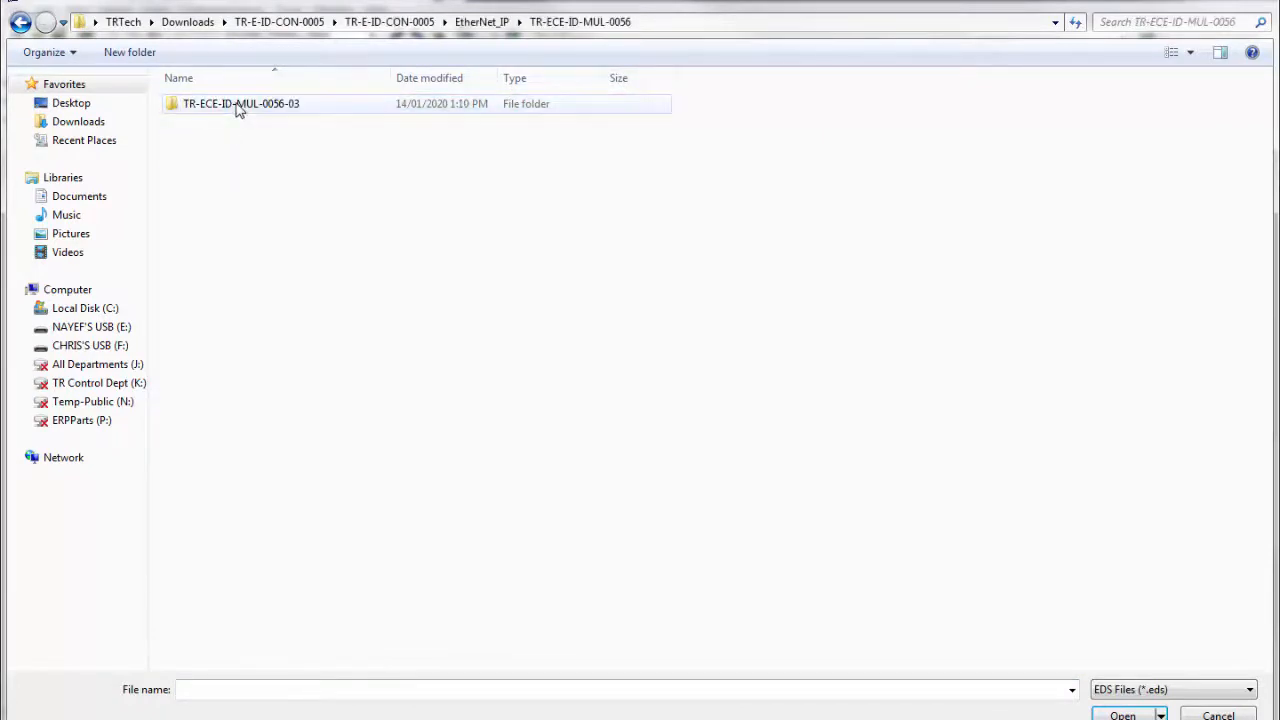
{"action": "double_click", "coordinate": [240, 106]}
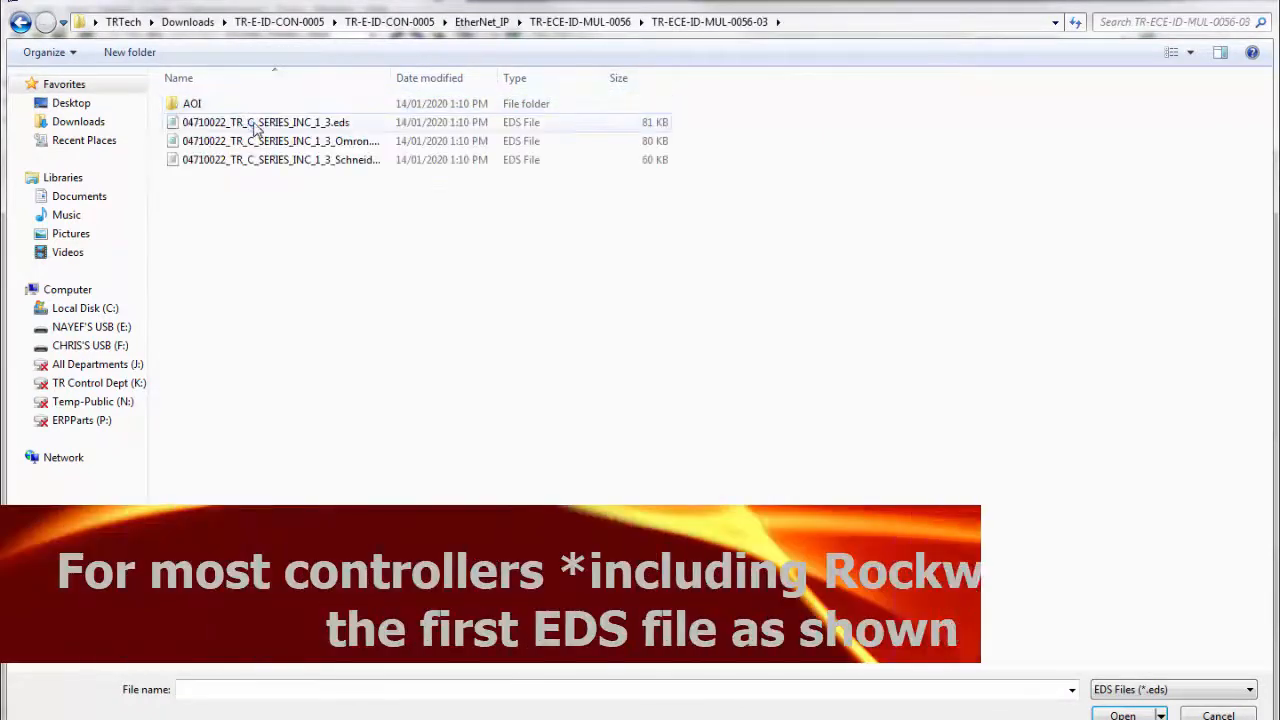
{"action": "left_click", "coordinate": [240, 122]}
{"action": "left_click", "coordinate": [268, 142]}
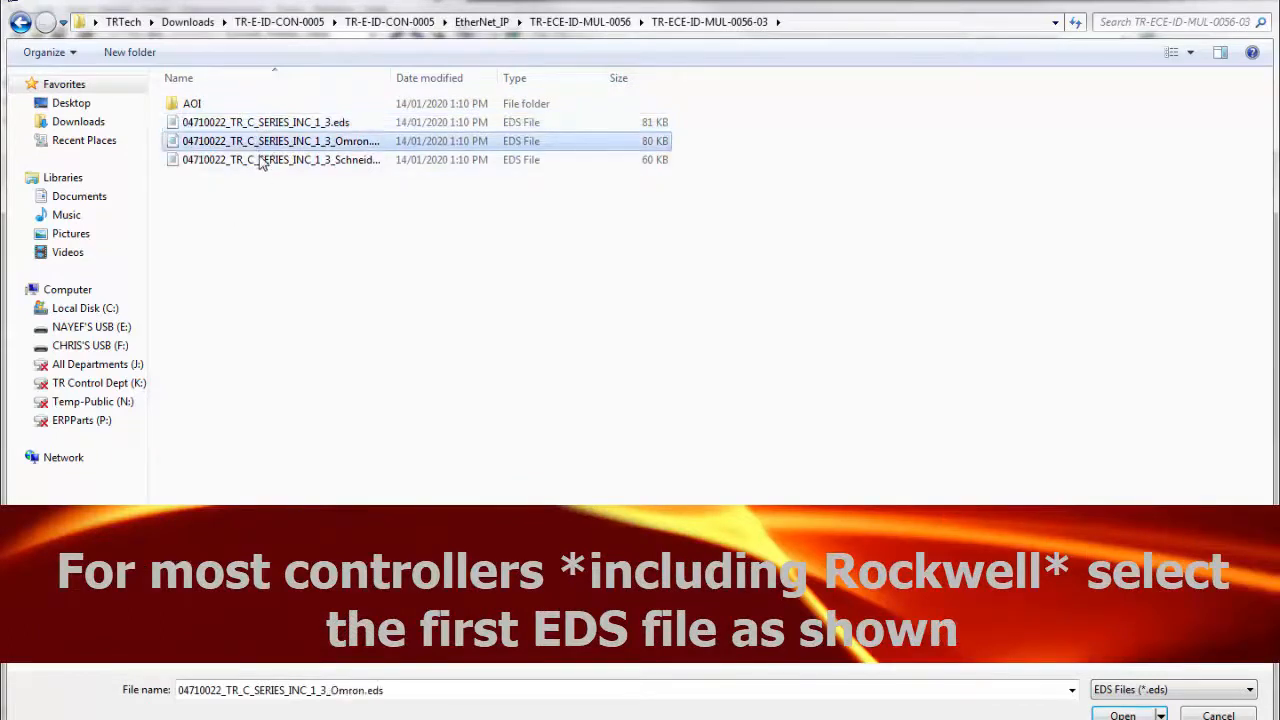
{"action": "left_click", "coordinate": [288, 160]}
{"action": "left_click", "coordinate": [288, 123]}
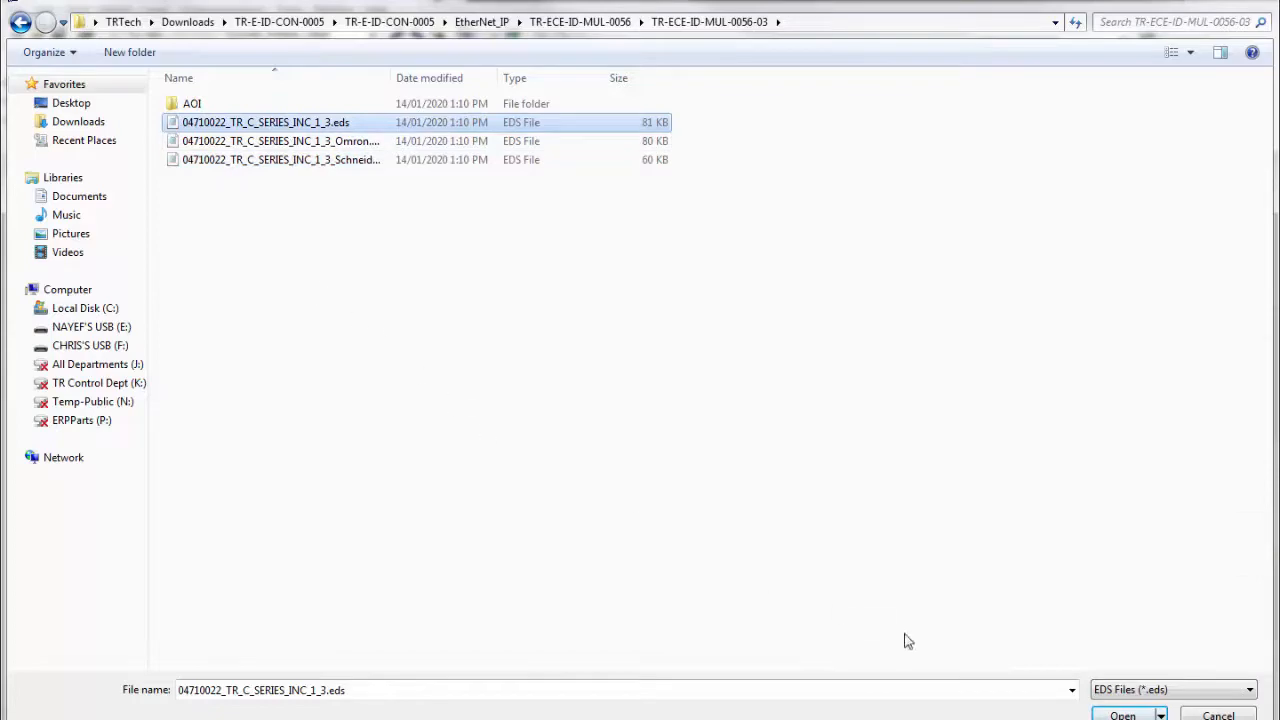
{"action": "left_click", "coordinate": [1100, 712]}
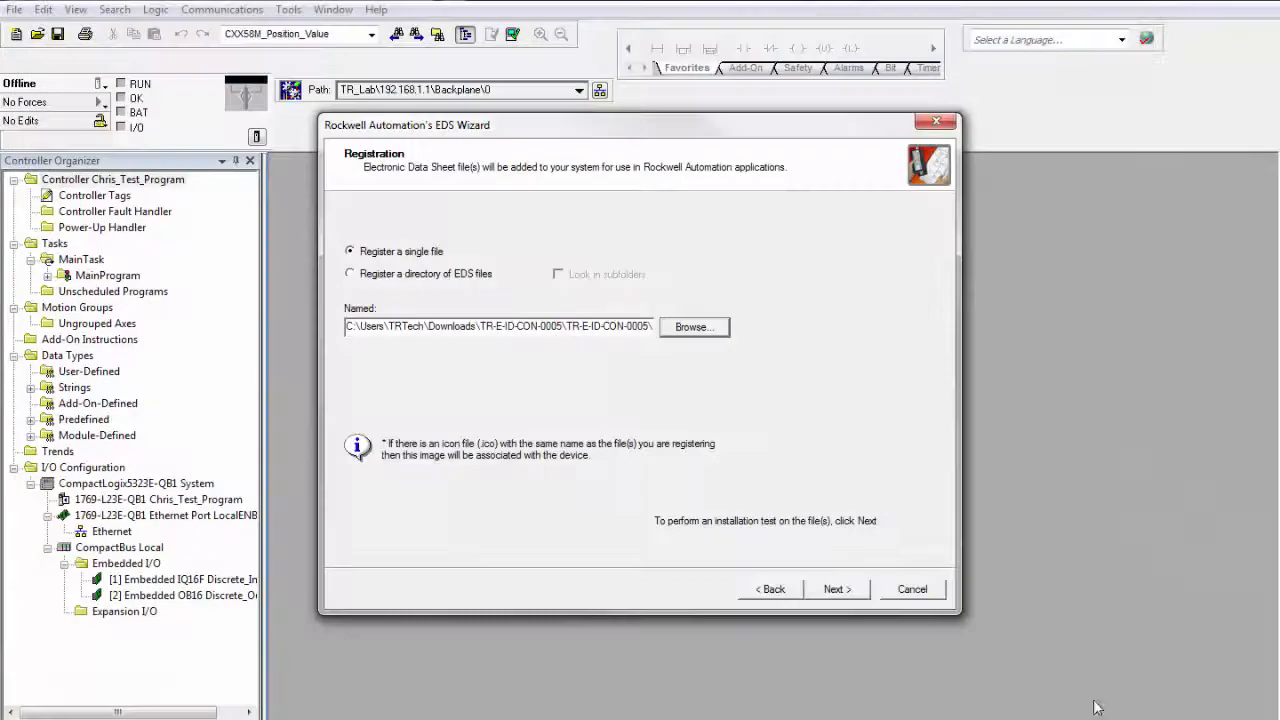
- Complete the EDS registration of the TR C-582 Encoder, keeping its default icon, and close the wizard
{"action": "left_click", "coordinate": [837, 590]}
{"action": "left_click", "coordinate": [837, 590]}
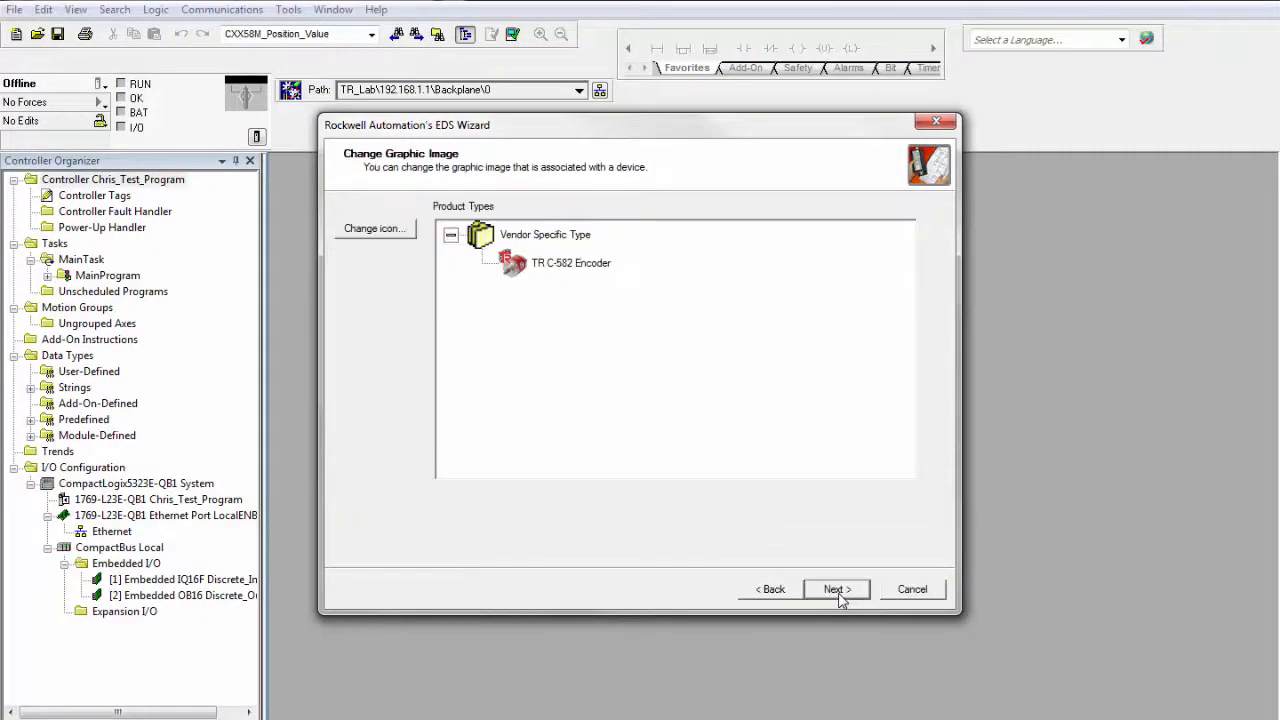
{"action": "left_click", "coordinate": [837, 590]}
{"action": "left_click", "coordinate": [837, 590]}
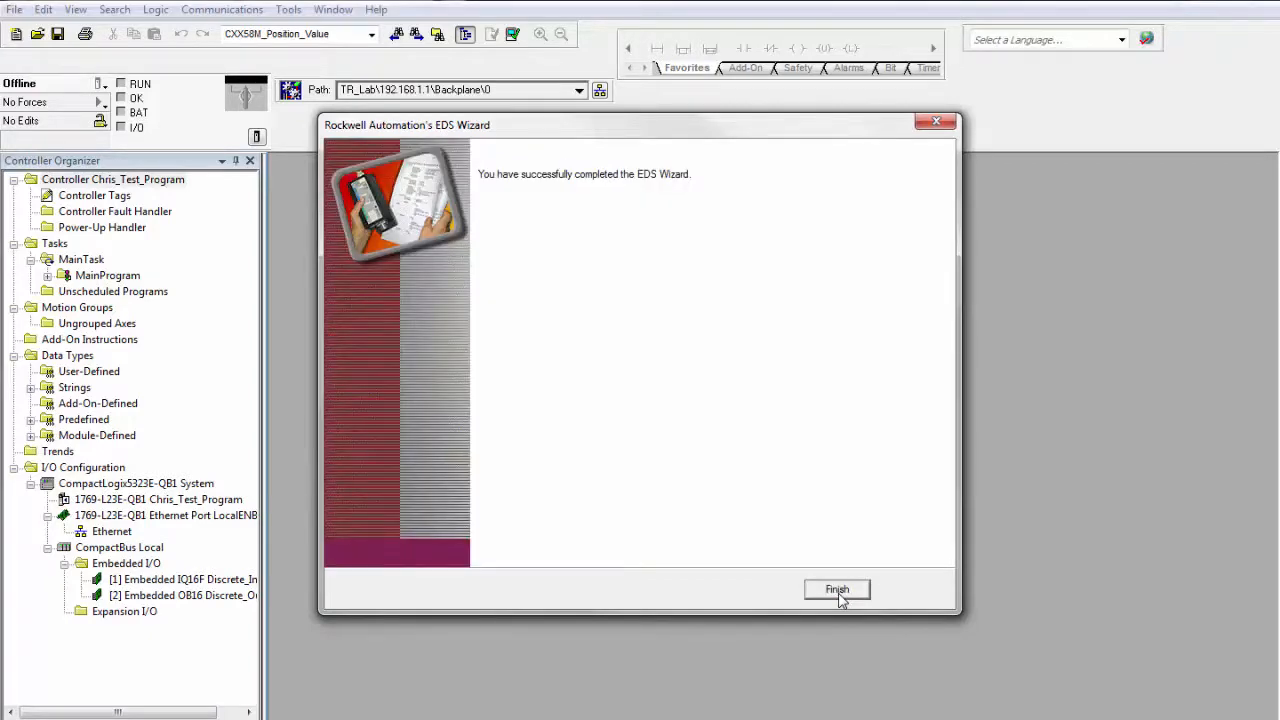
{"action": "left_click", "coordinate": [837, 590]}
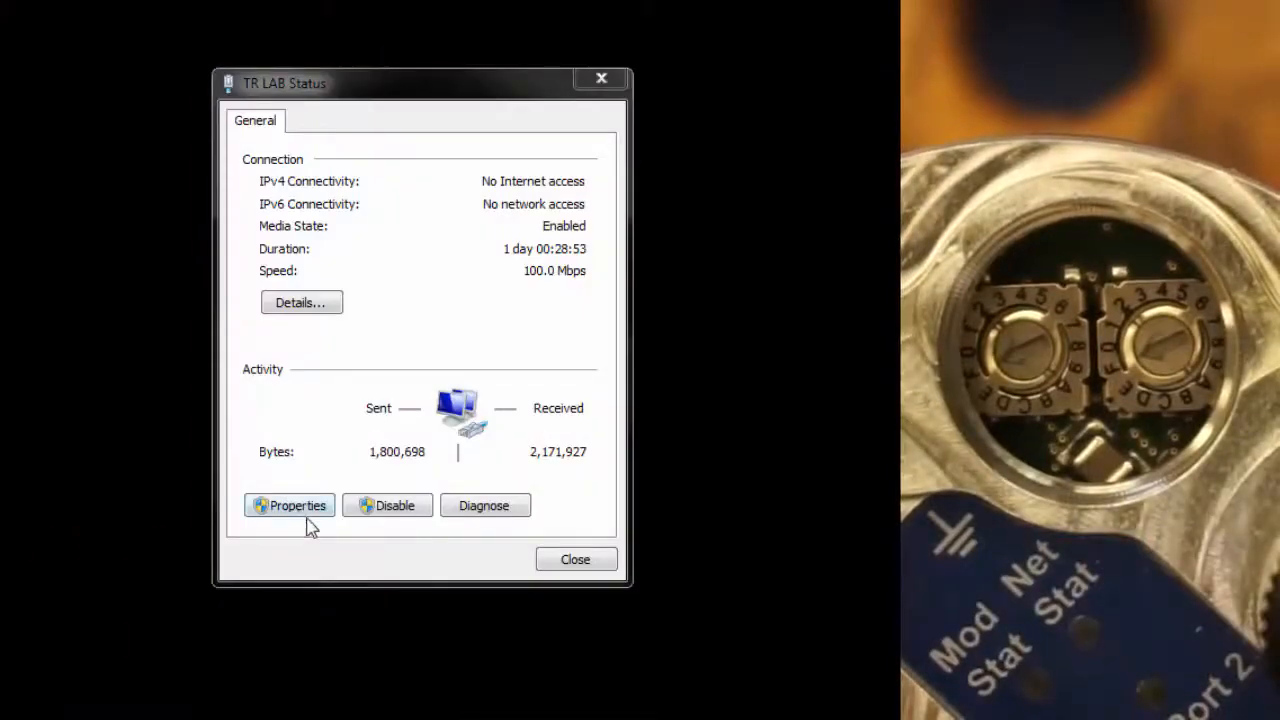
- Switch to the Windows TR LAB connection and apply static IPv4 address 100.151.181.200 with subnet mask 255.255.255.0
{"action": "left_click", "coordinate": [296, 510]}
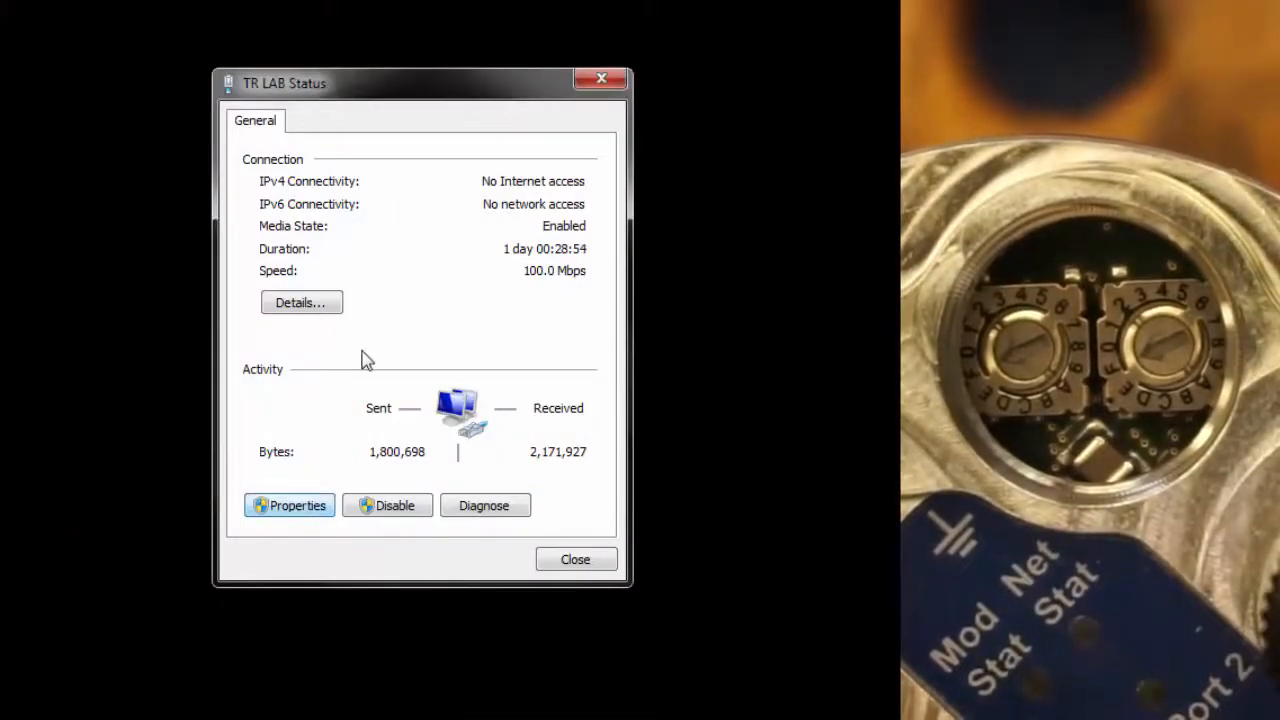
{"action": "left_click", "coordinate": [366, 408]}
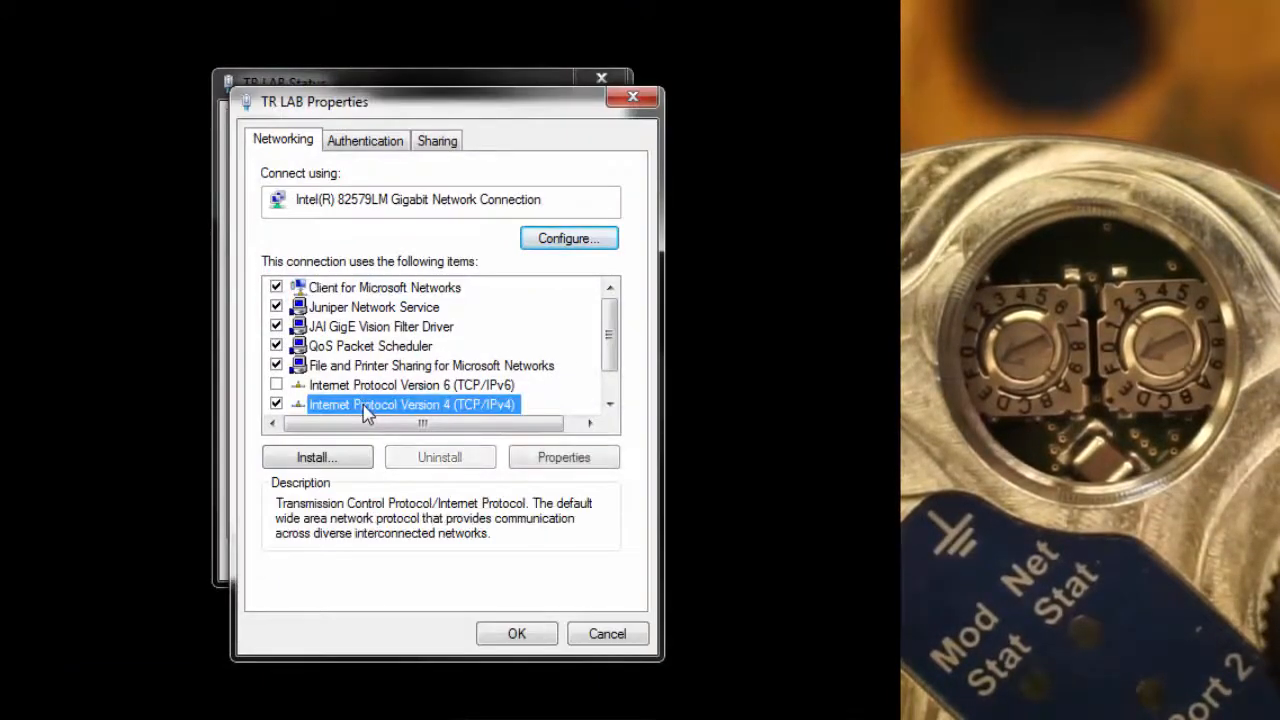
{"action": "left_click", "coordinate": [563, 458]}
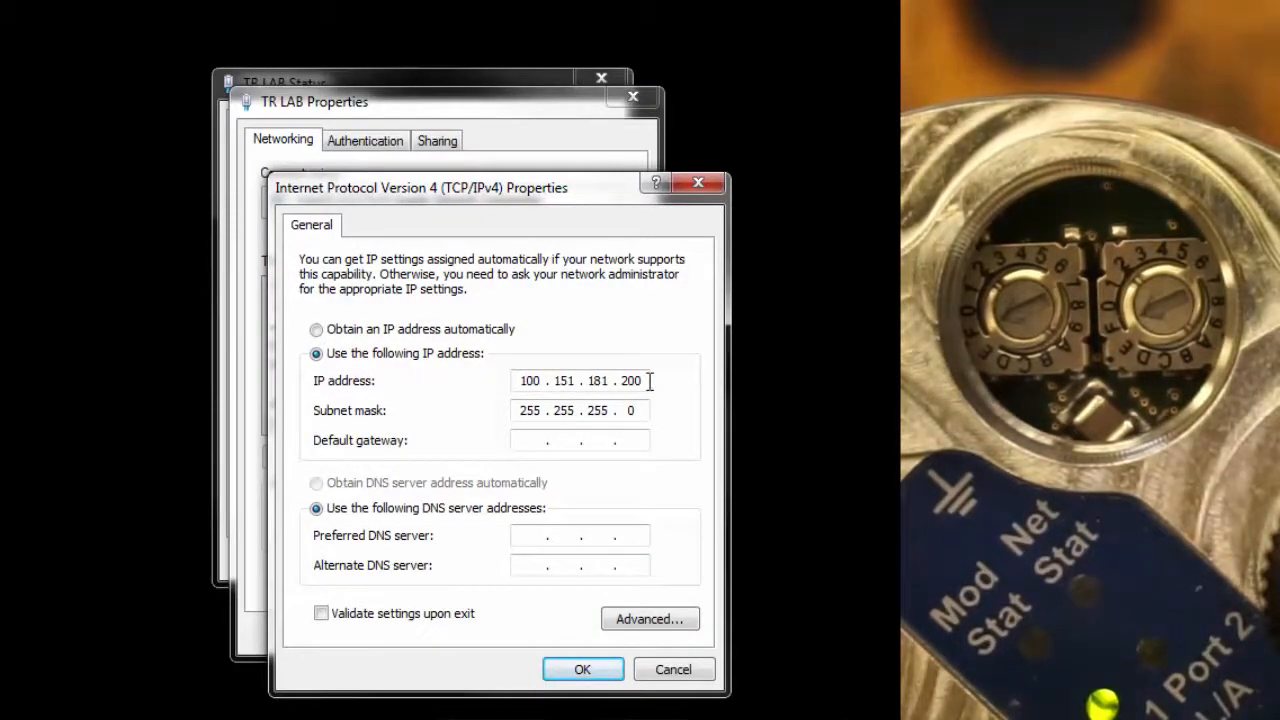
{"action": "left_click", "coordinate": [580, 672]}
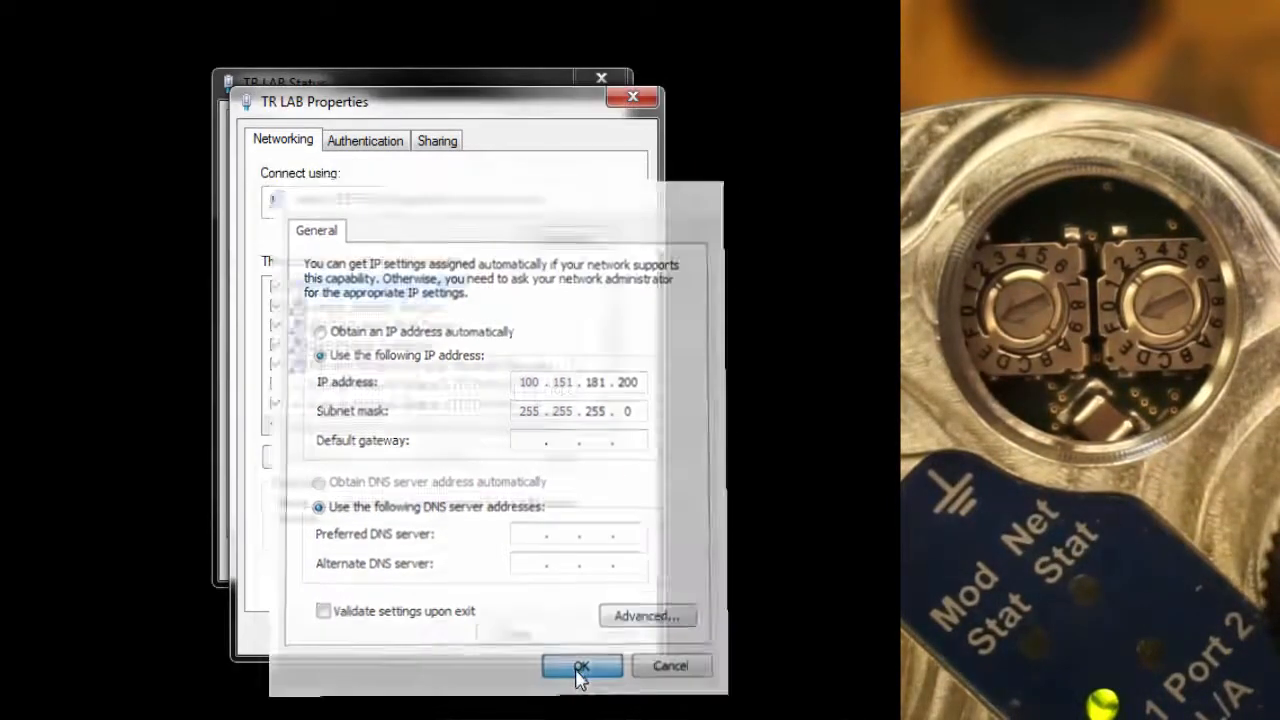
- Close the TR LAB properties, open the BootP DHCP EtherNet/IP Commissioning Tool and choose the Intel 82579LM Gigabit interface at 100.151.181.200
{"action": "left_click", "coordinate": [522, 632]}
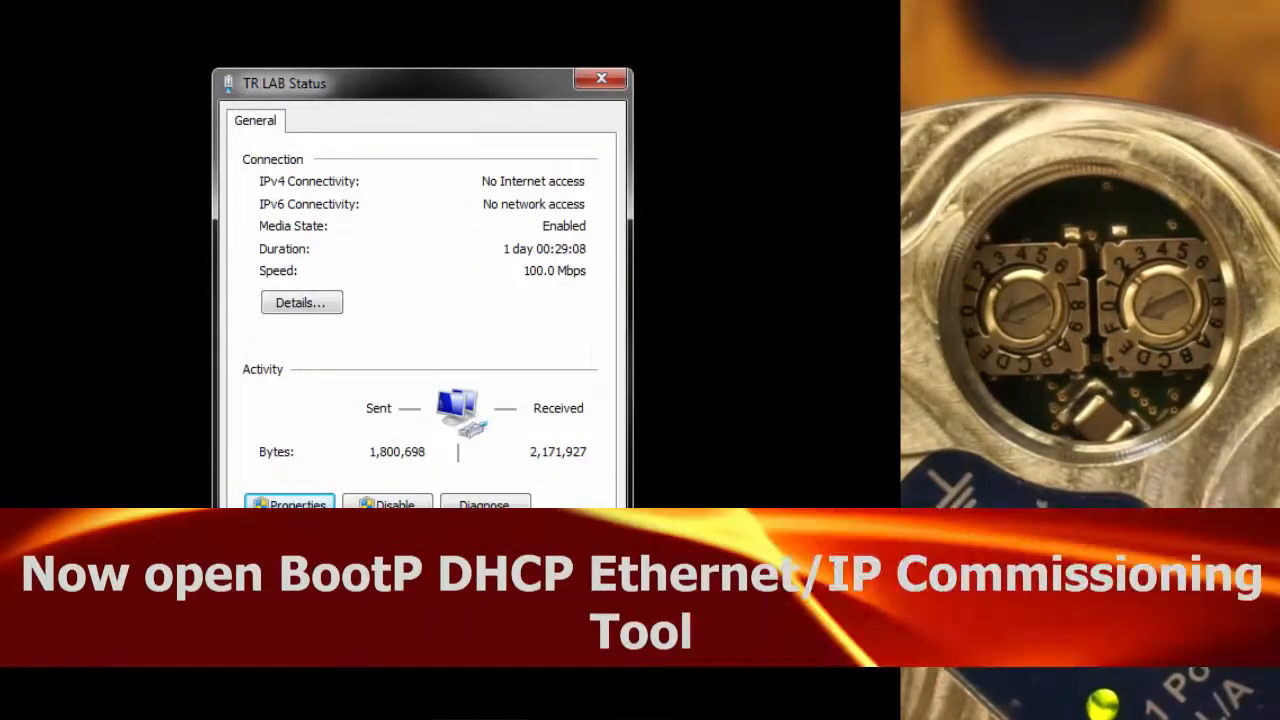
{"action": "key", "text": "super"}
{"action": "left_click", "coordinate": [2, 370]}
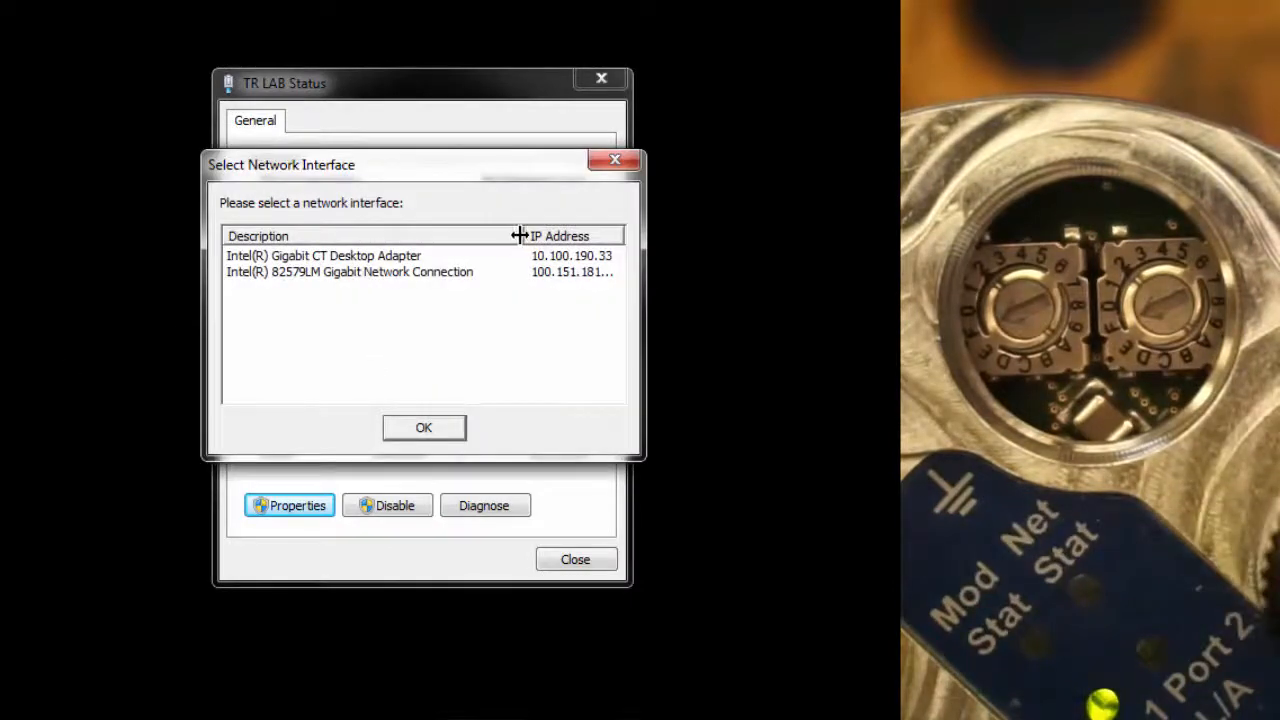
{"action": "left_click_drag", "start_coordinate": [519, 235], "coordinate": [481, 236]}
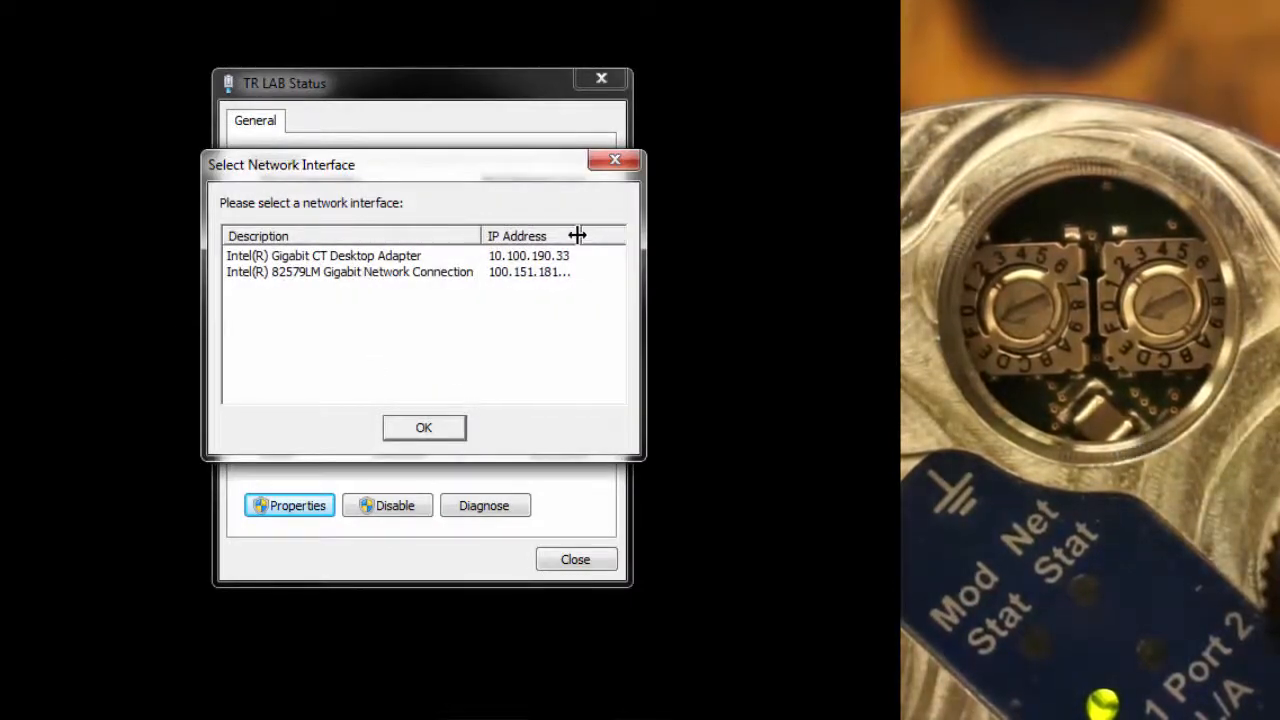
{"action": "left_click_drag", "start_coordinate": [577, 235], "coordinate": [629, 237]}
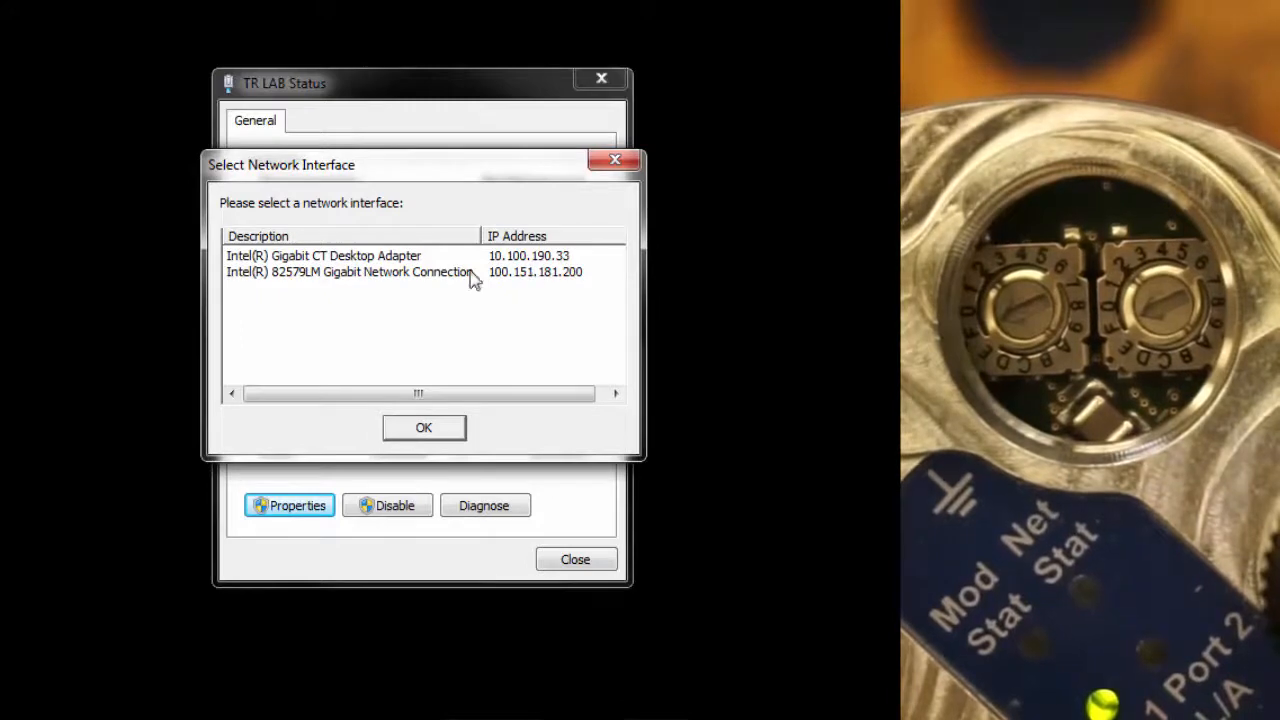
{"action": "left_click", "coordinate": [423, 273]}
{"action": "left_click", "coordinate": [423, 430]}
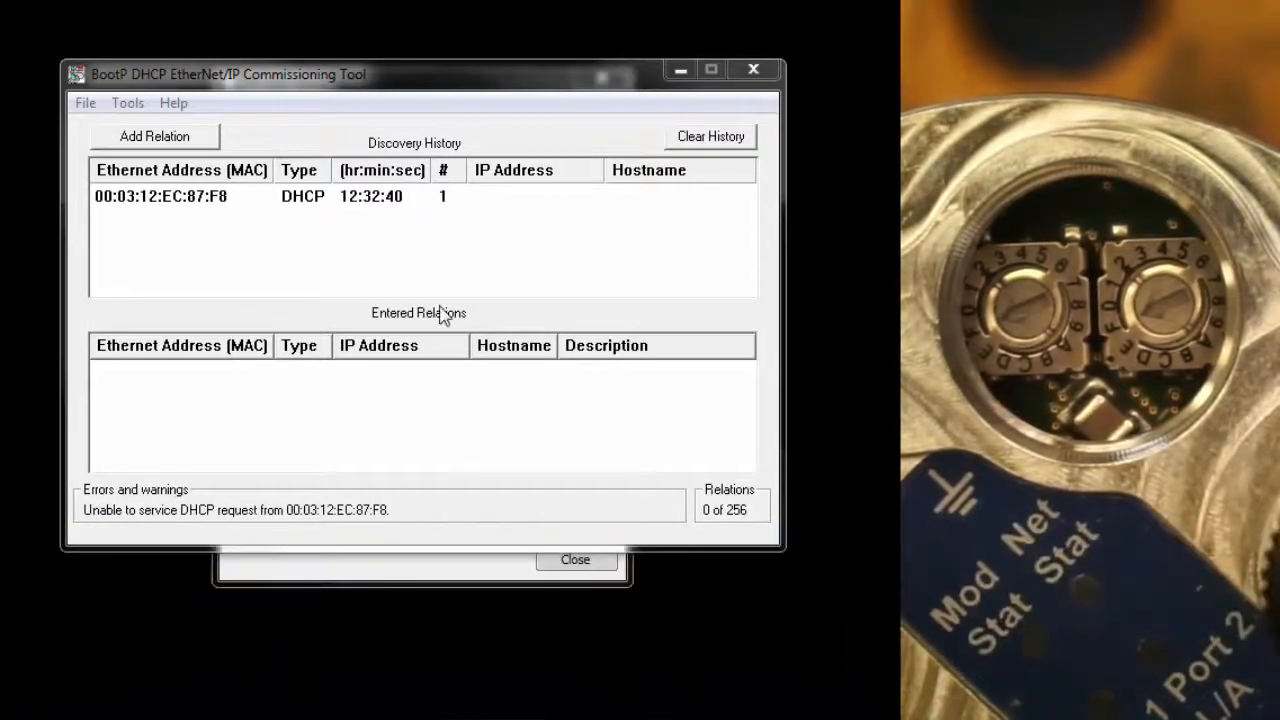
- Assign client IP address 100.151.181.10 to the discovered DHCP device and disable BOOTP/DHCP for its entered relation
{"action": "double_click", "coordinate": [206, 198]}
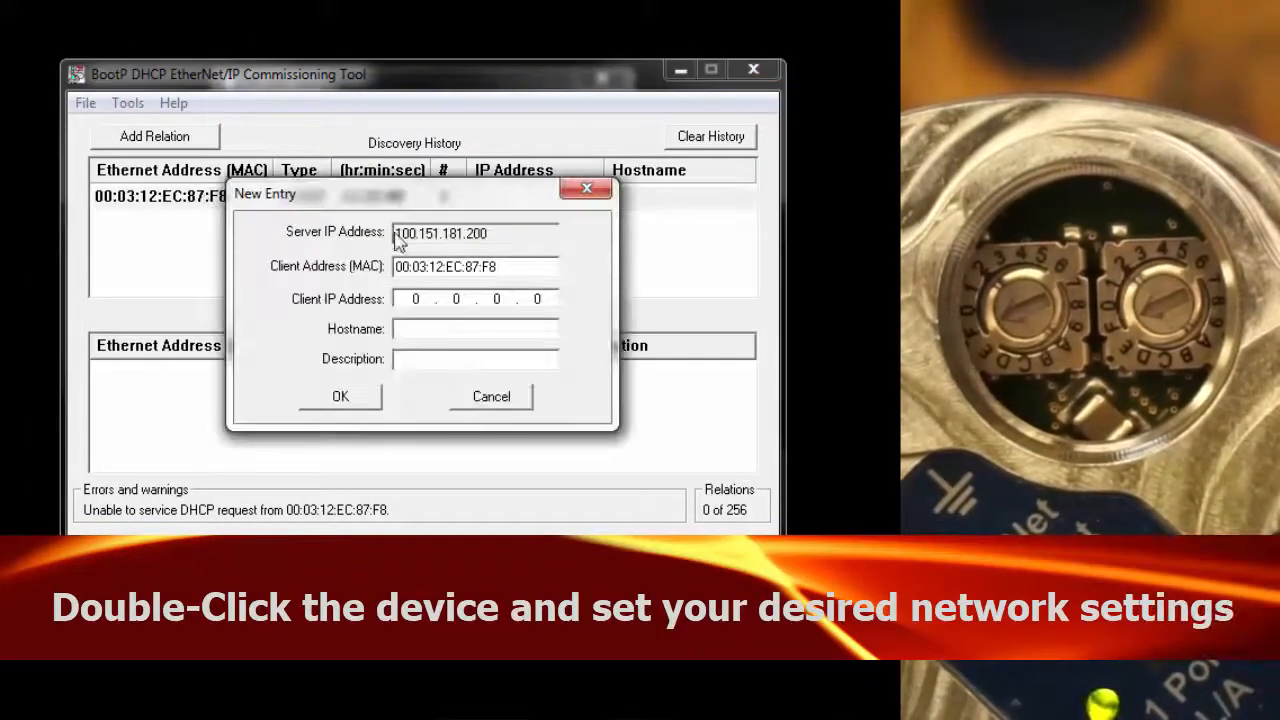
{"action": "left_click", "coordinate": [411, 299]}
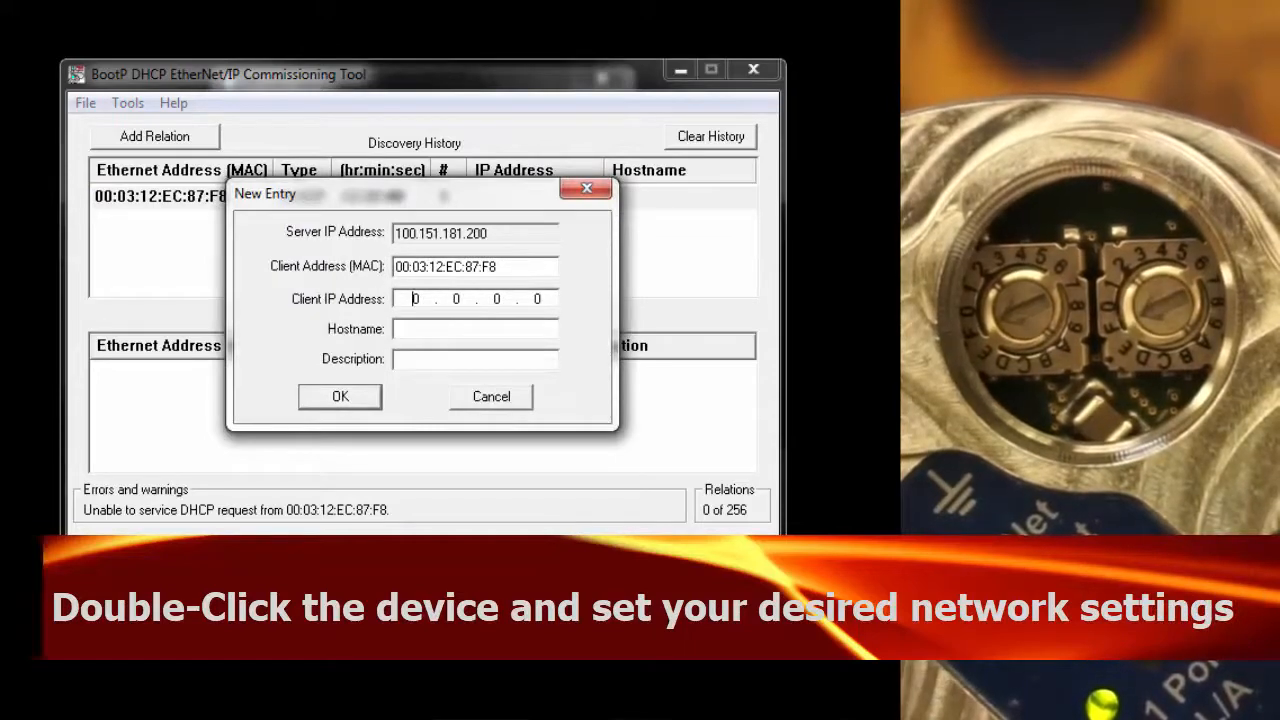
{"action": "type", "text": "1 . "}
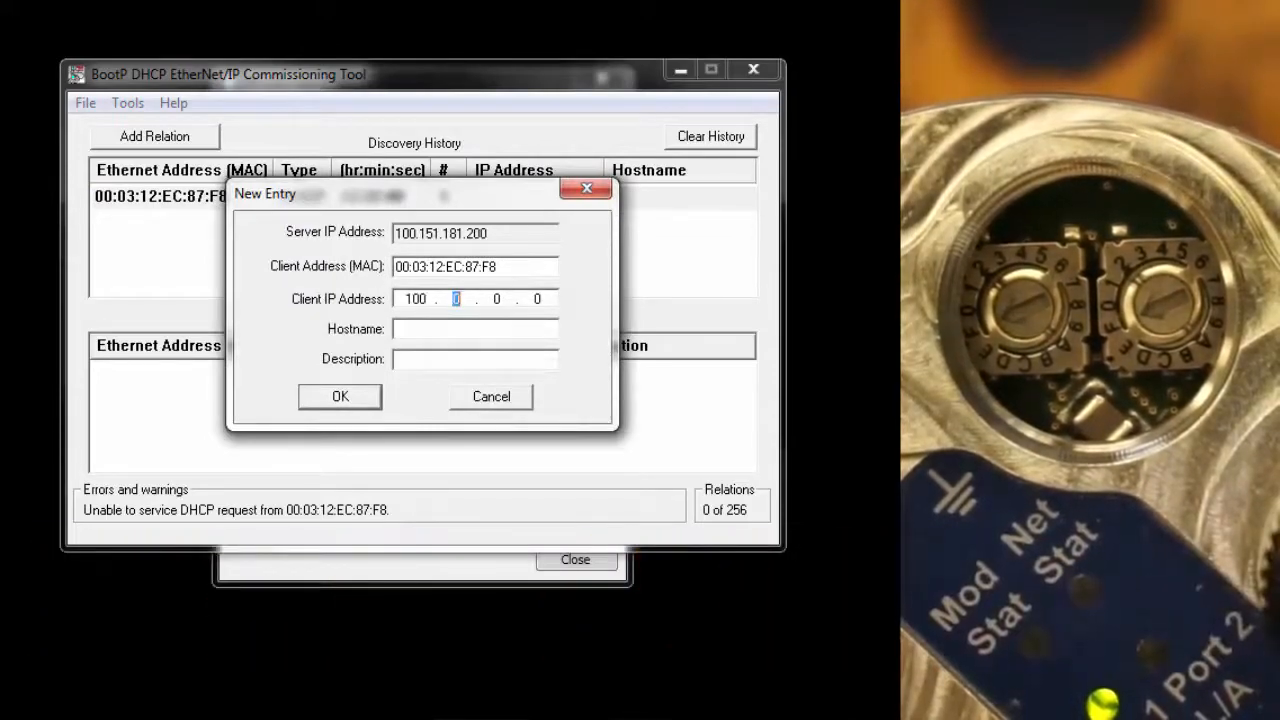
{"action": "type", "text": "181"}
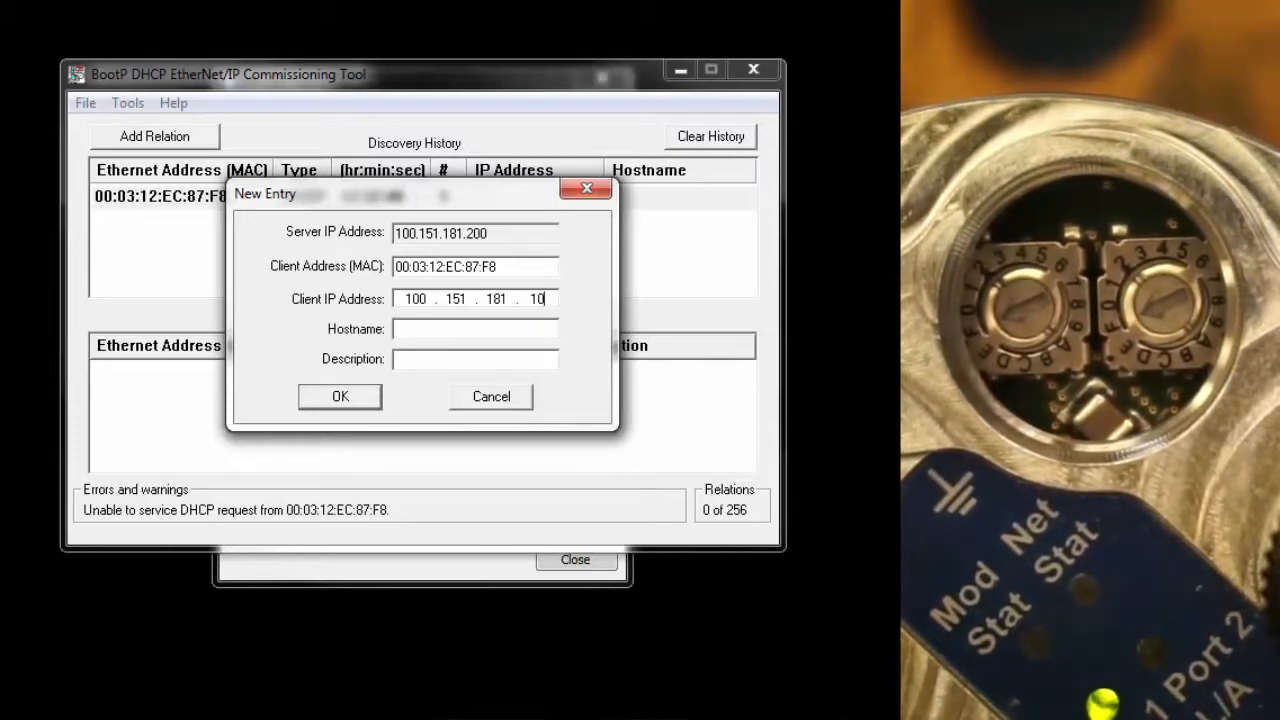
{"action": "key", "text": "Return"}
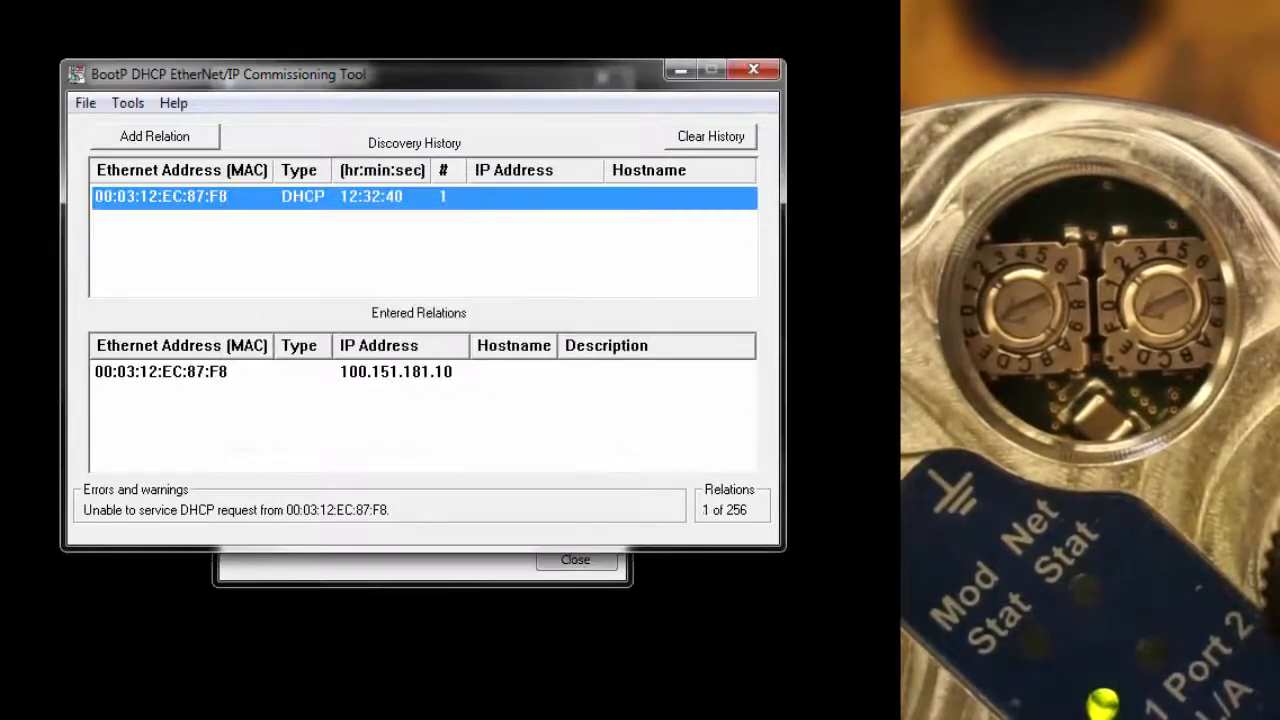
{"action": "left_click", "coordinate": [420, 375]}
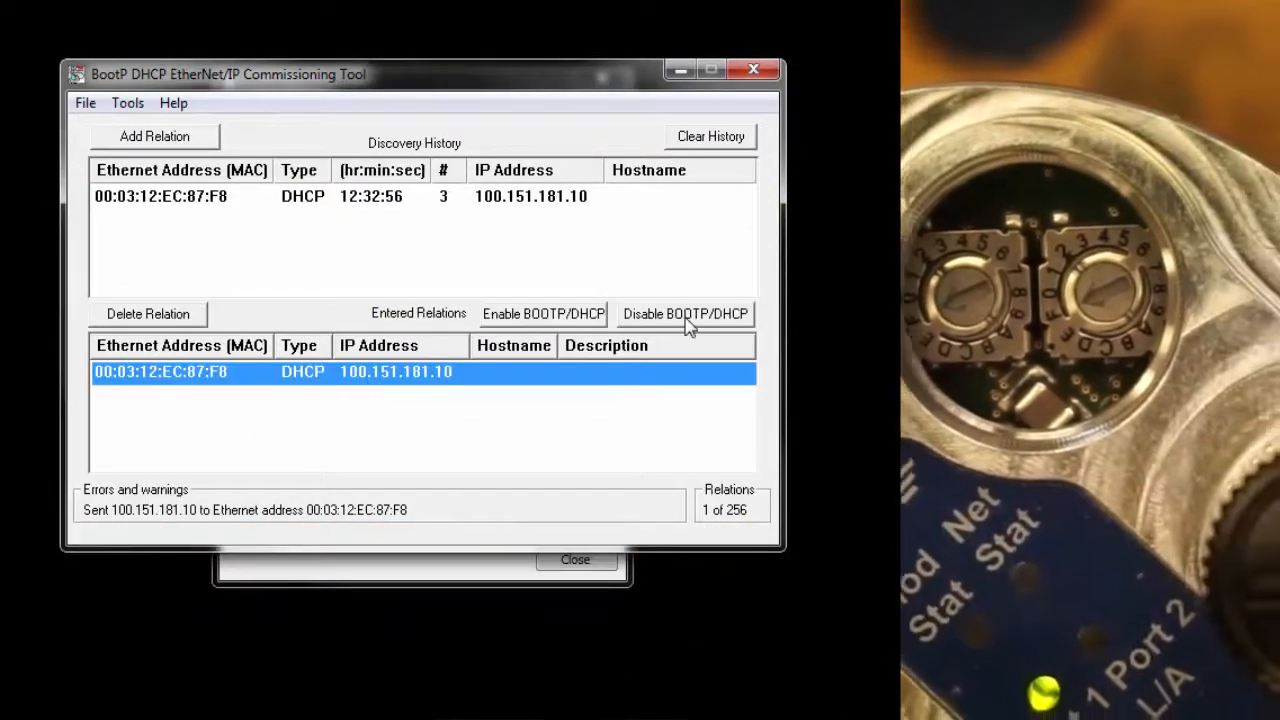
{"action": "left_click", "coordinate": [687, 318]}
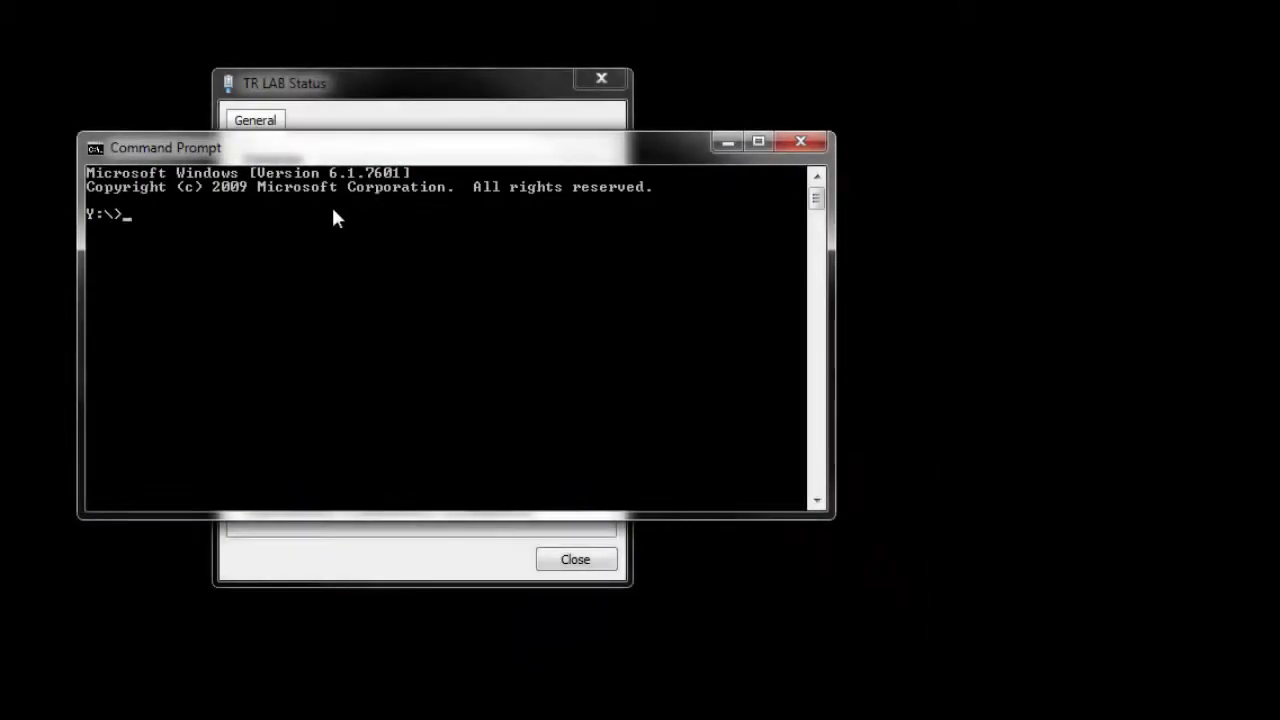
- In Command Prompt, ping 100.151.181.10 to test communication with the encoder
{"action": "type", "text": "ping 100.101.181"}
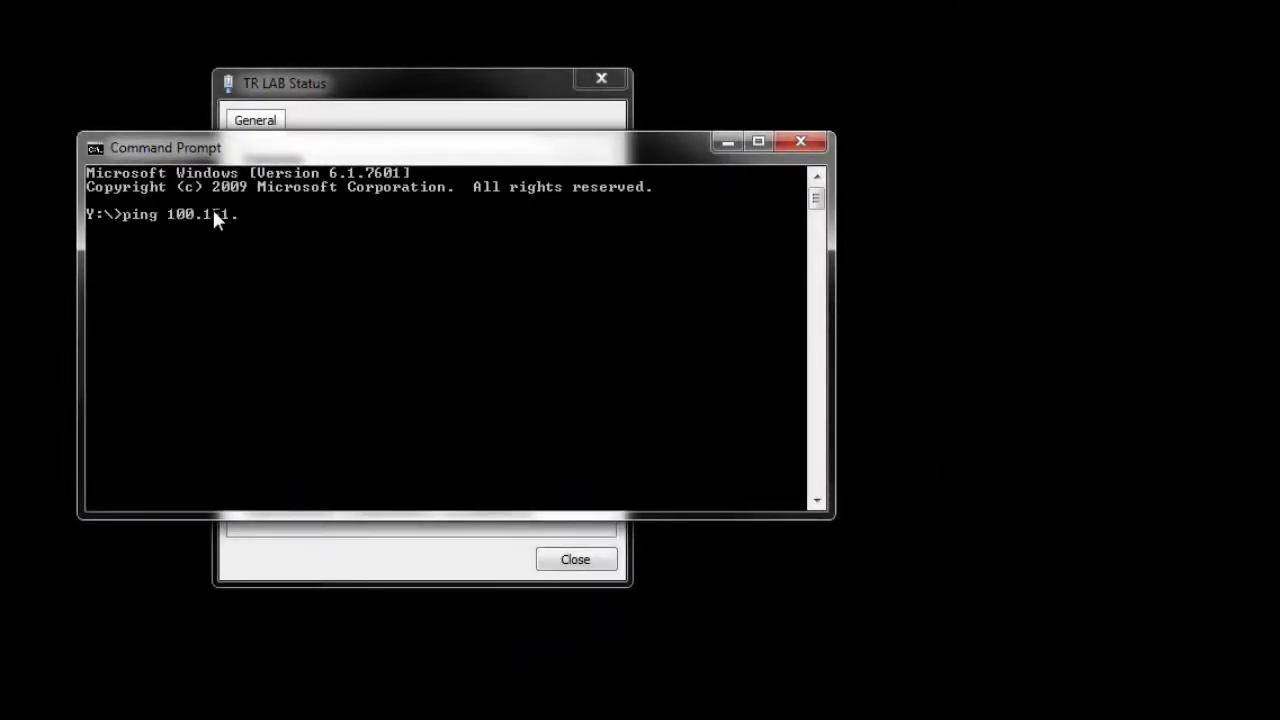
{"action": "type", "text": ".10"}
{"action": "key", "text": "Return"}
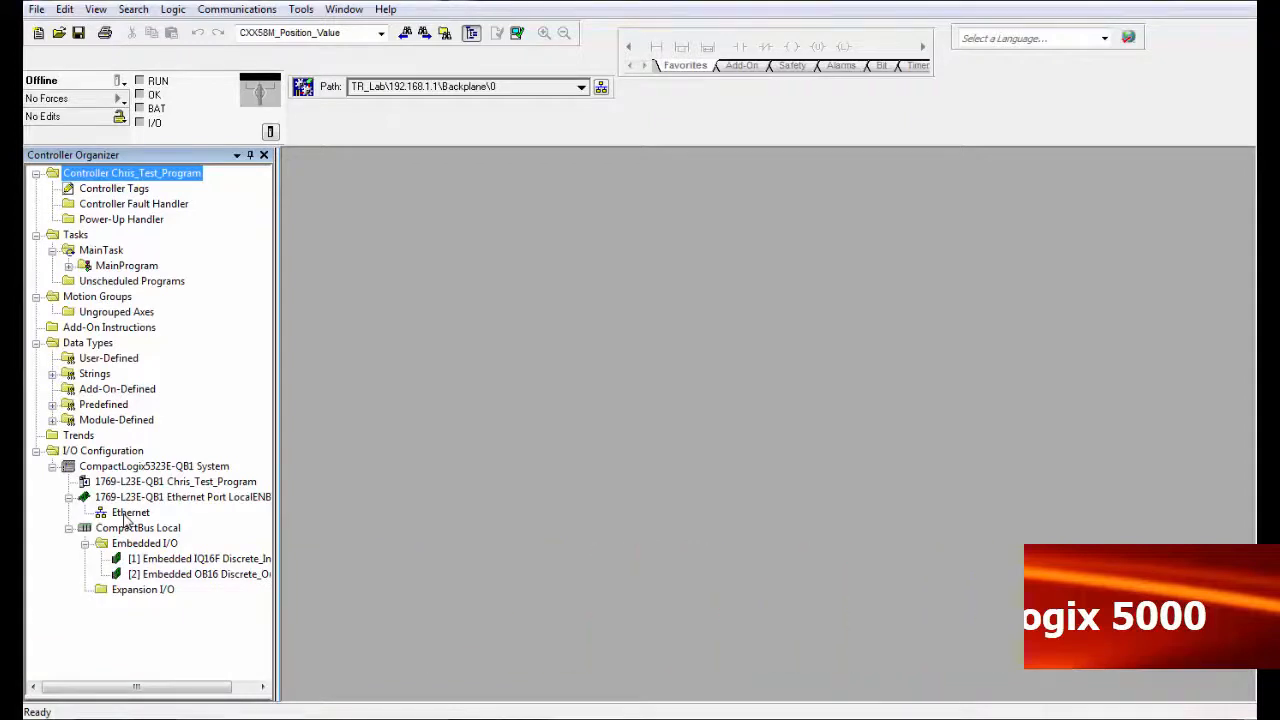
- In RSLogix 5000, add a TR C-582 Encoder module under Ethernet, named Rotary_Encoder with IP address 192.168.1.100
{"action": "right_click", "coordinate": [127, 515]}
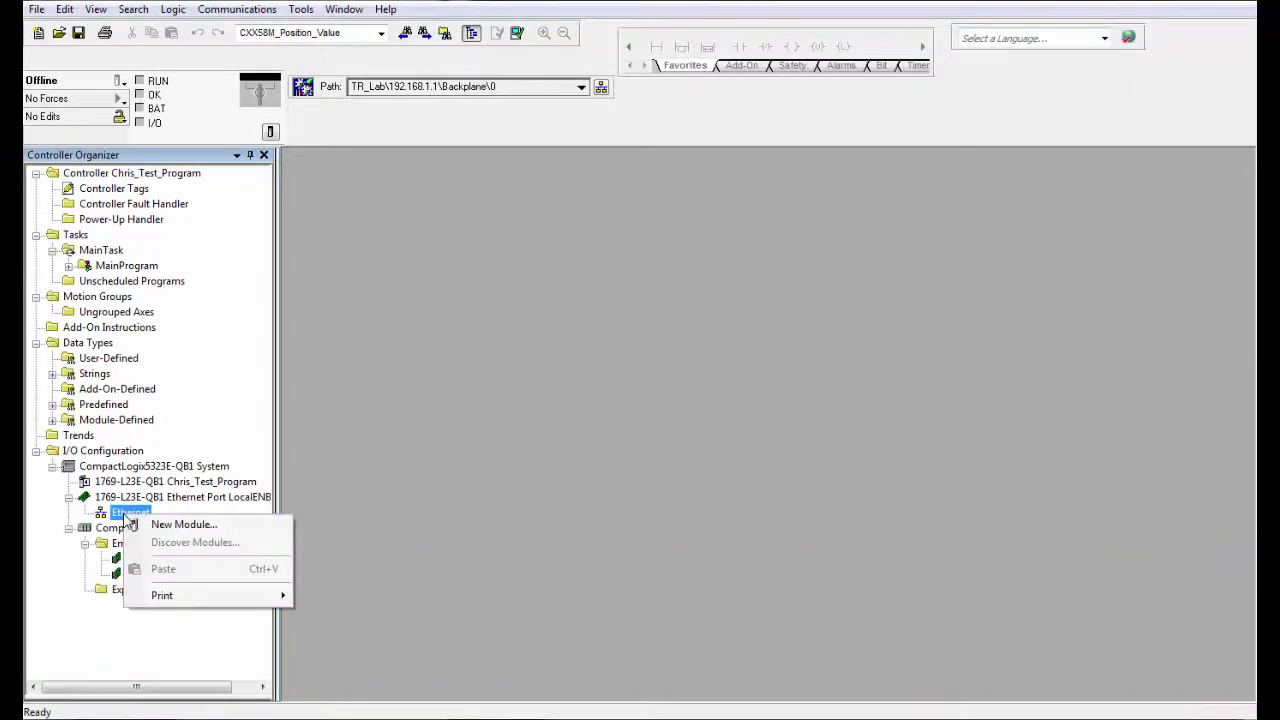
{"action": "left_click", "coordinate": [279, 528]}
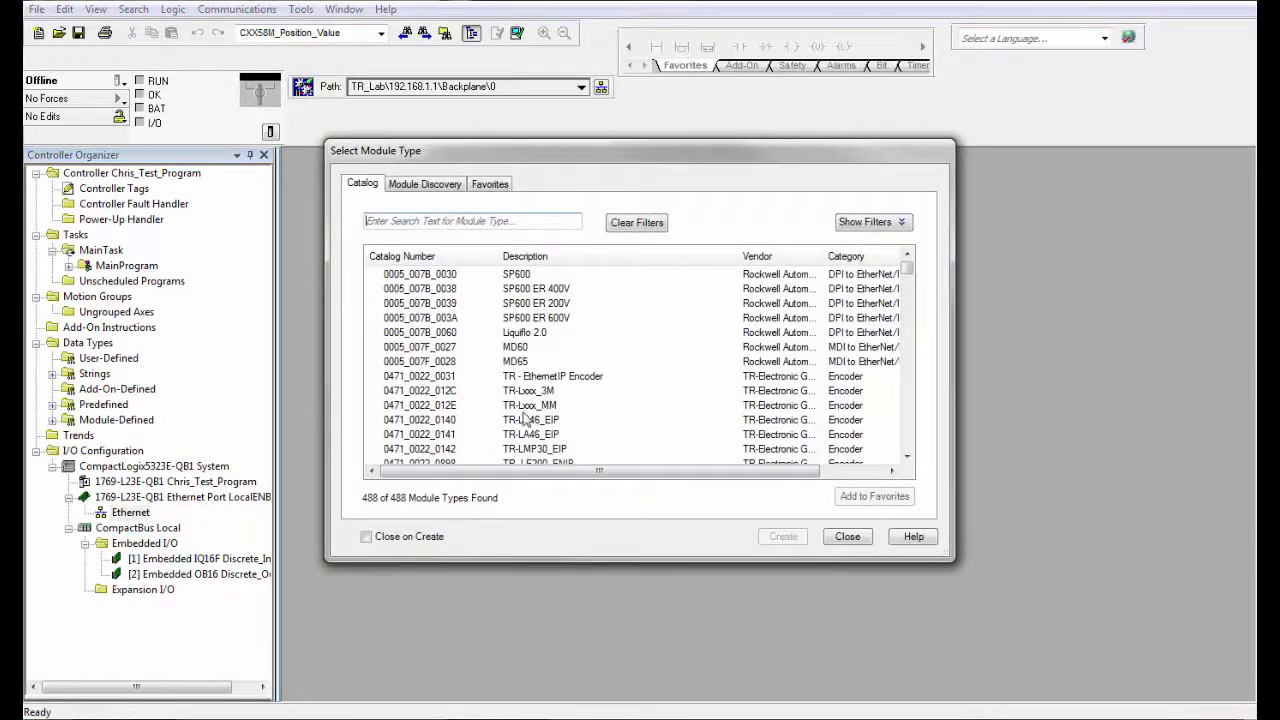
{"action": "left_click", "coordinate": [907, 458]}
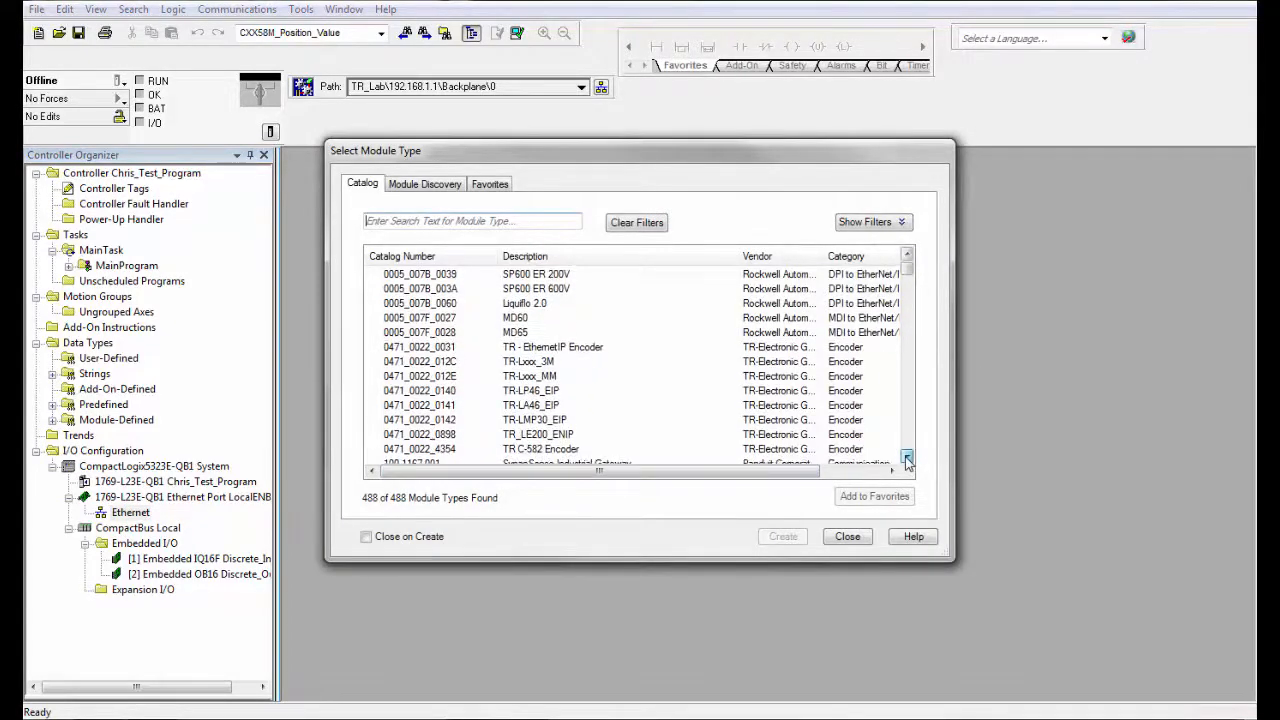
{"action": "left_click", "coordinate": [907, 458]}
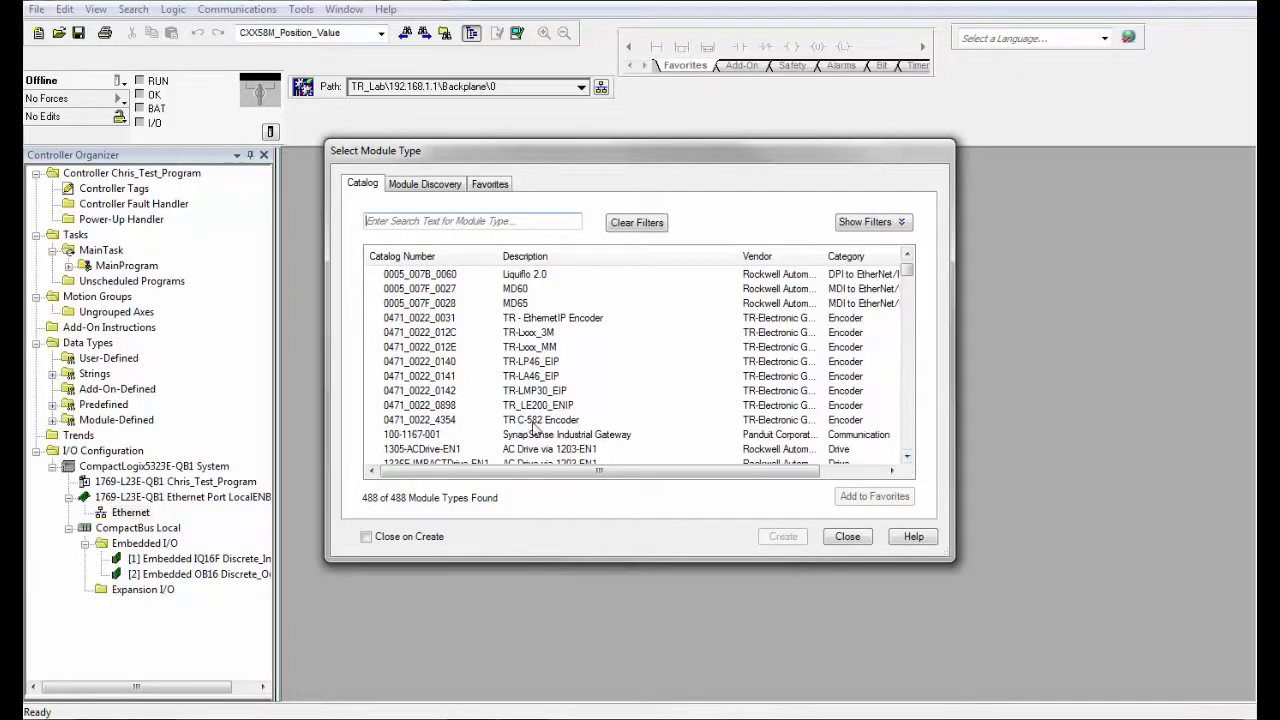
{"action": "left_click", "coordinate": [447, 421]}
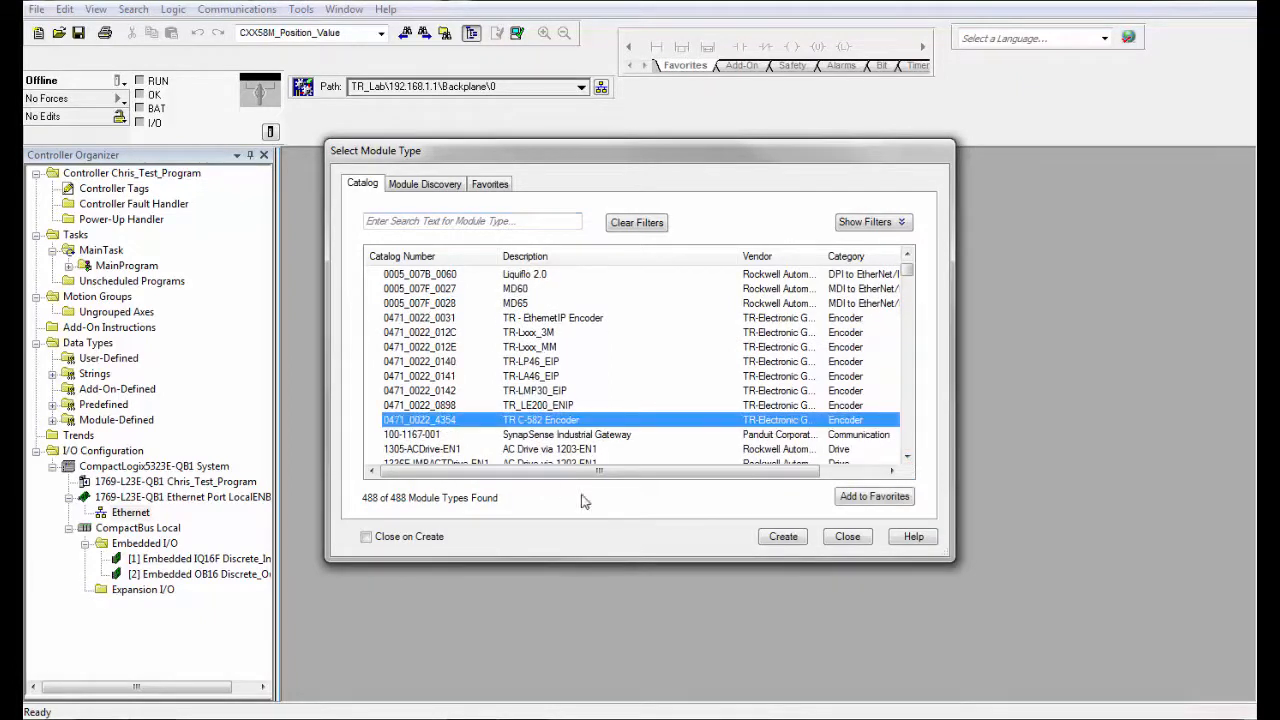
{"action": "left_click", "coordinate": [781, 540]}
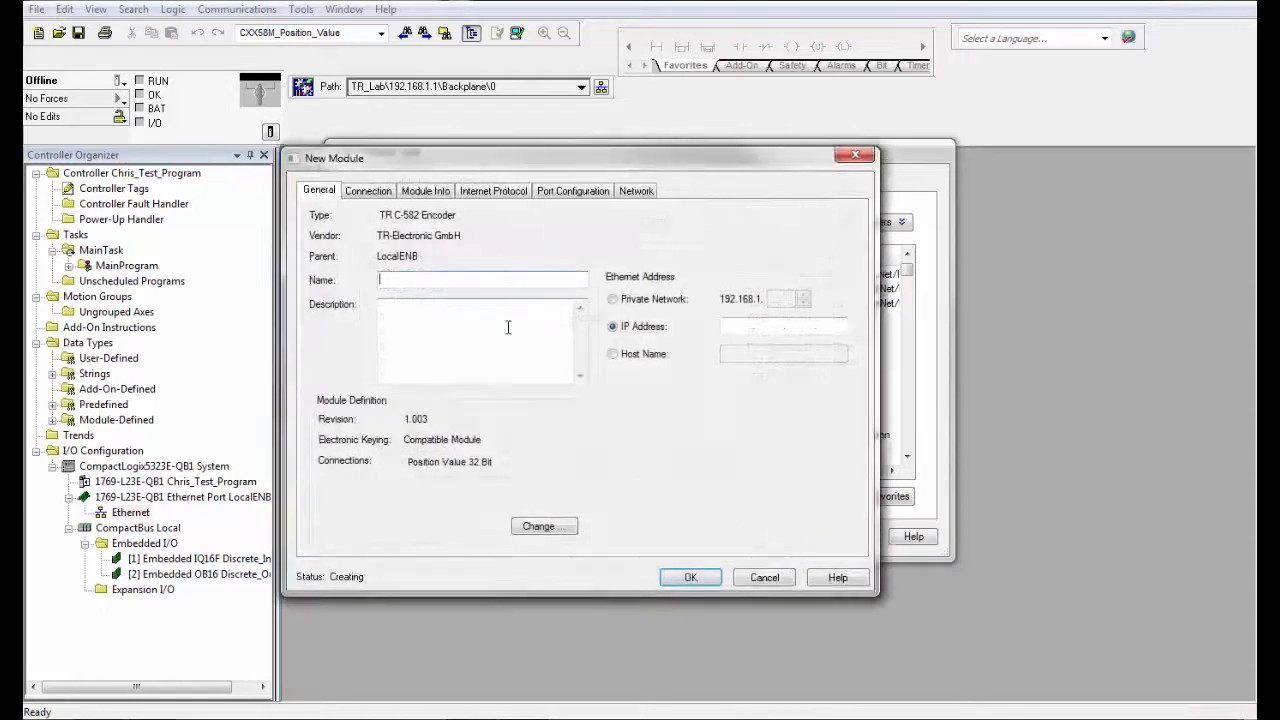
{"action": "type", "text": "Rotary_Encoder"}
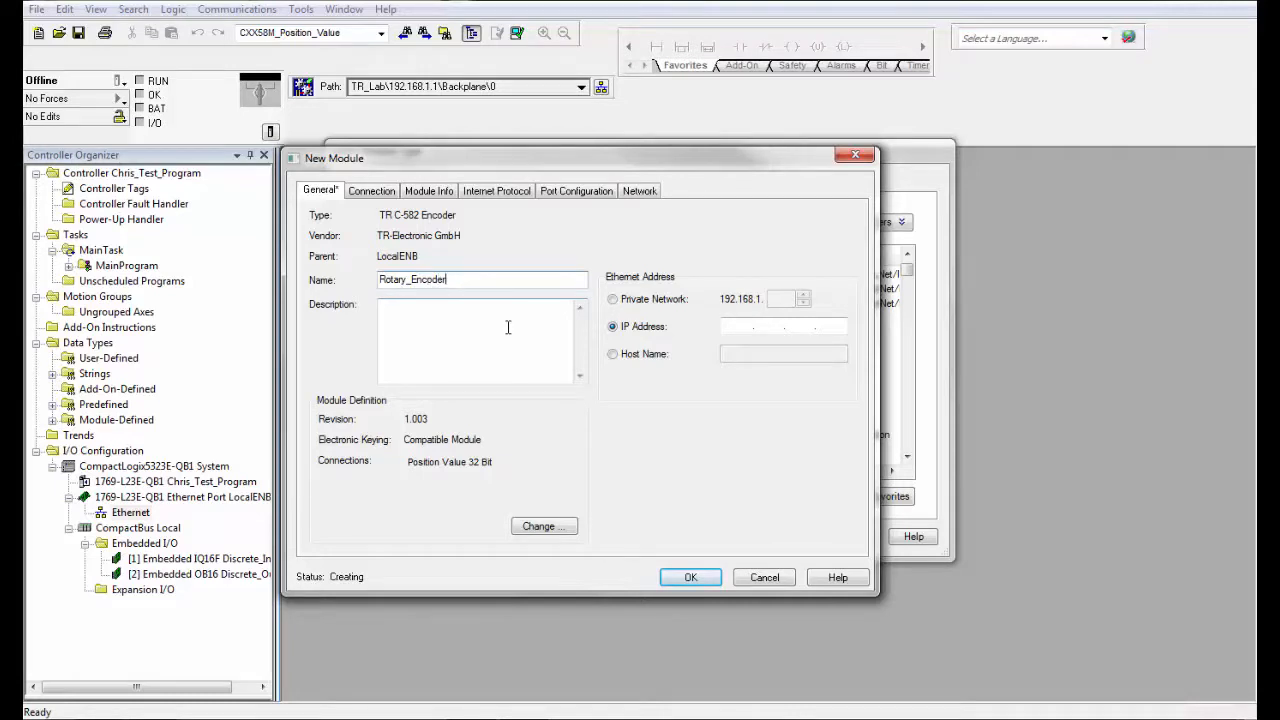
{"action": "left_click", "coordinate": [738, 325]}
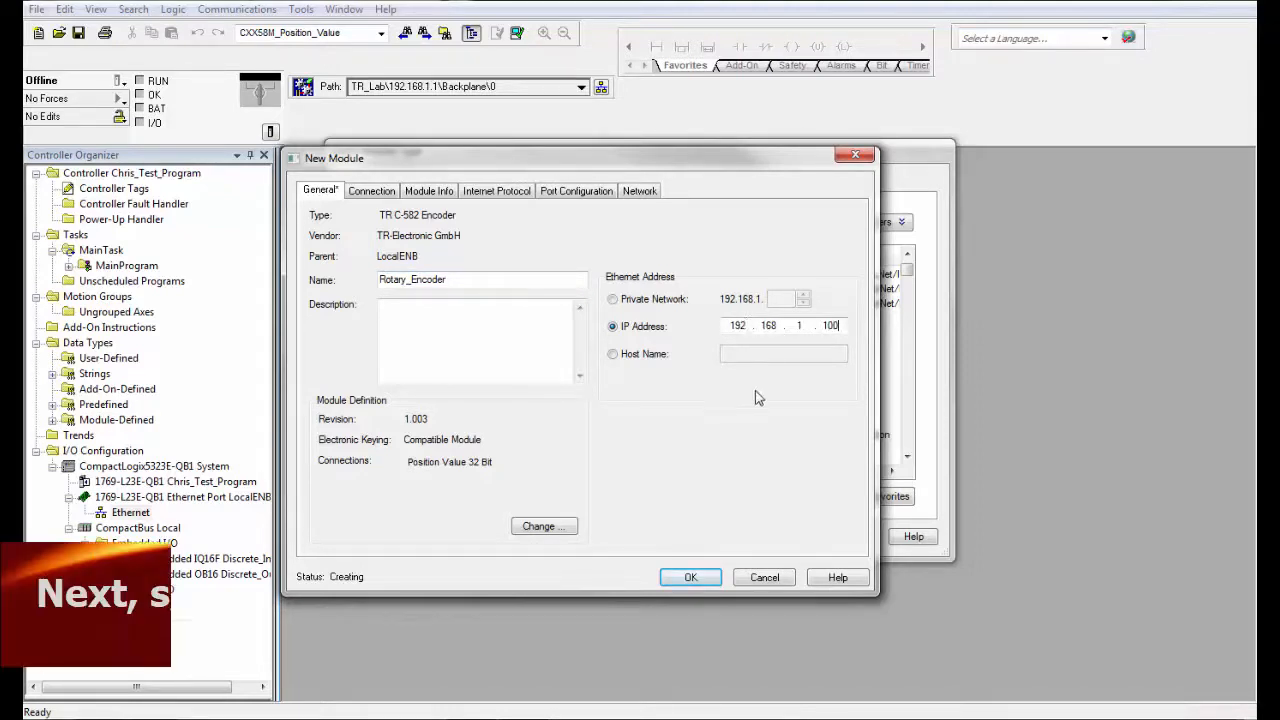
- Set the module's connection to Position Value 64 Bit + Preset 64 Bit, accept the definition change, create the module and close the catalog
{"action": "left_click", "coordinate": [545, 528]}
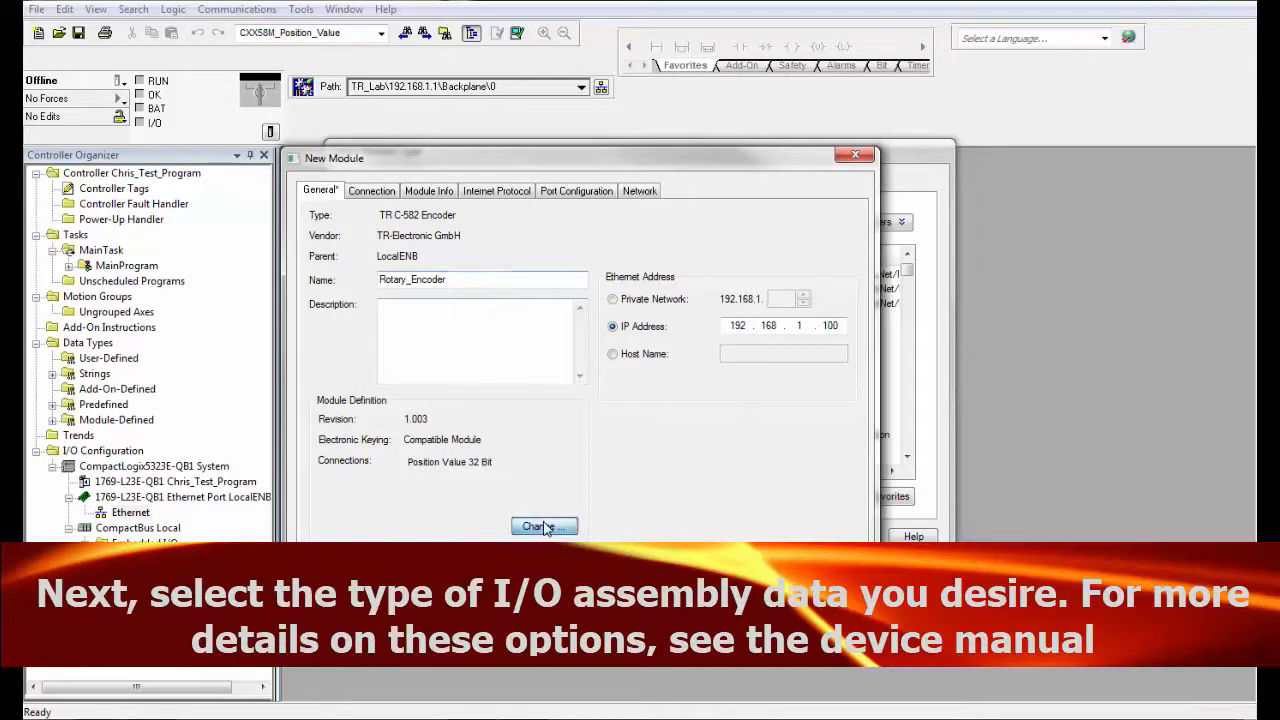
{"action": "left_click", "coordinate": [490, 356]}
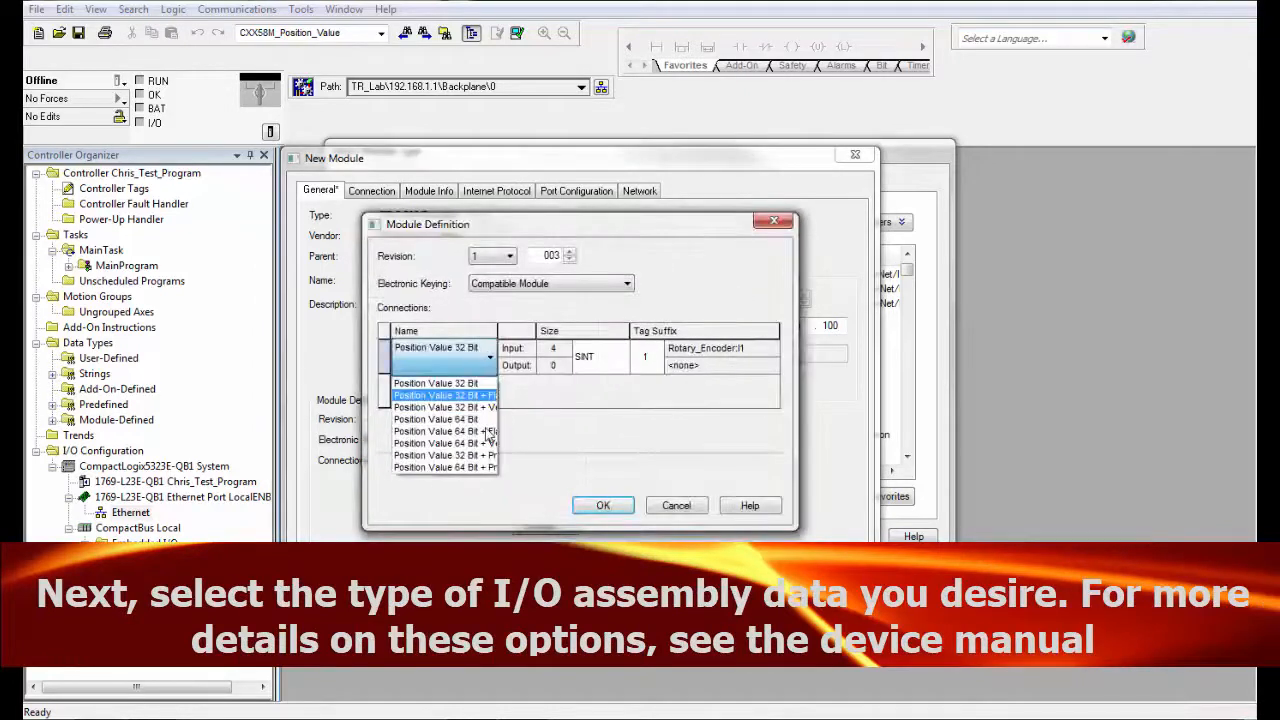
{"action": "left_click", "coordinate": [445, 467]}
{"action": "left_click_drag", "start_coordinate": [496, 330], "coordinate": [591, 330]}
{"action": "left_click", "coordinate": [584, 357]}
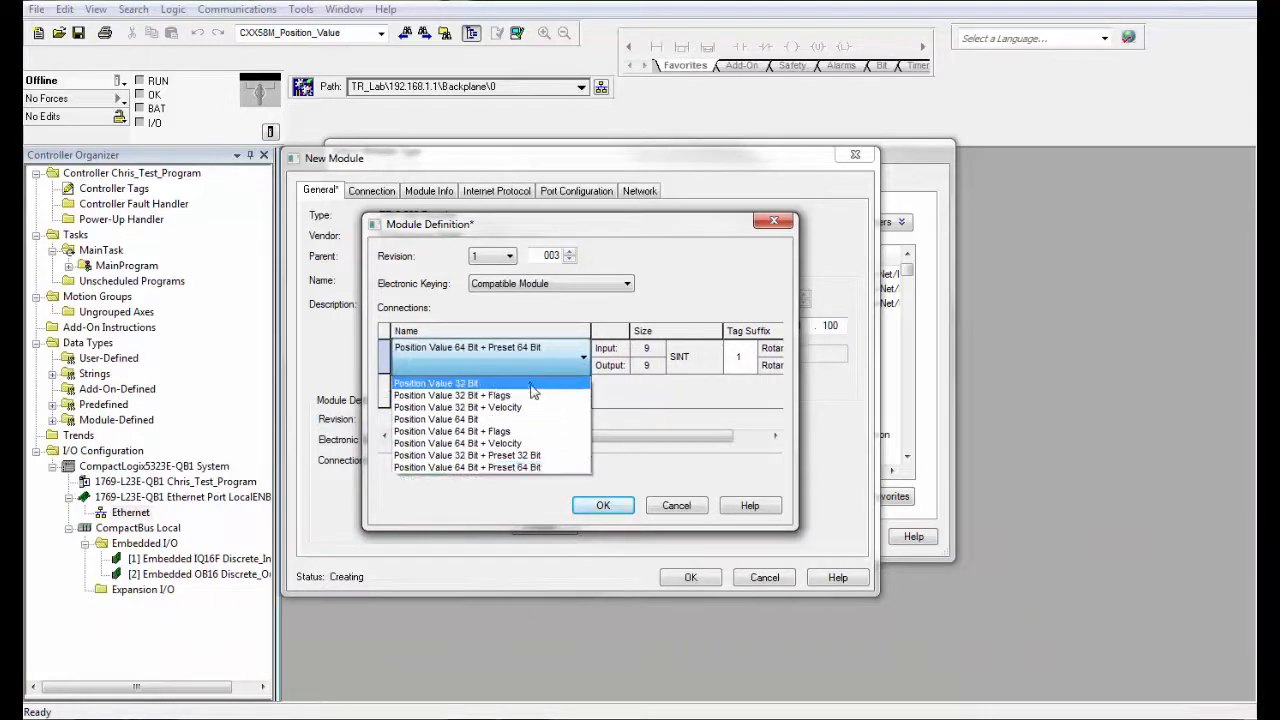
{"action": "left_click", "coordinate": [558, 467]}
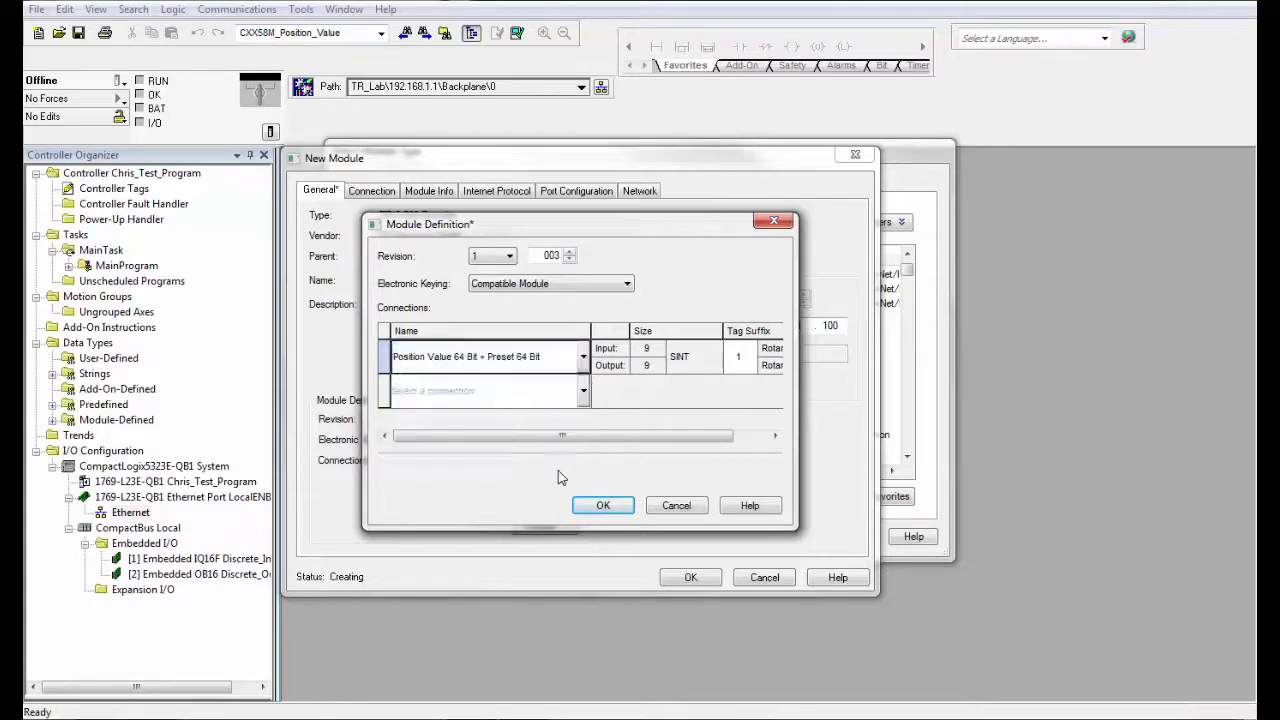
{"action": "left_click", "coordinate": [603, 505]}
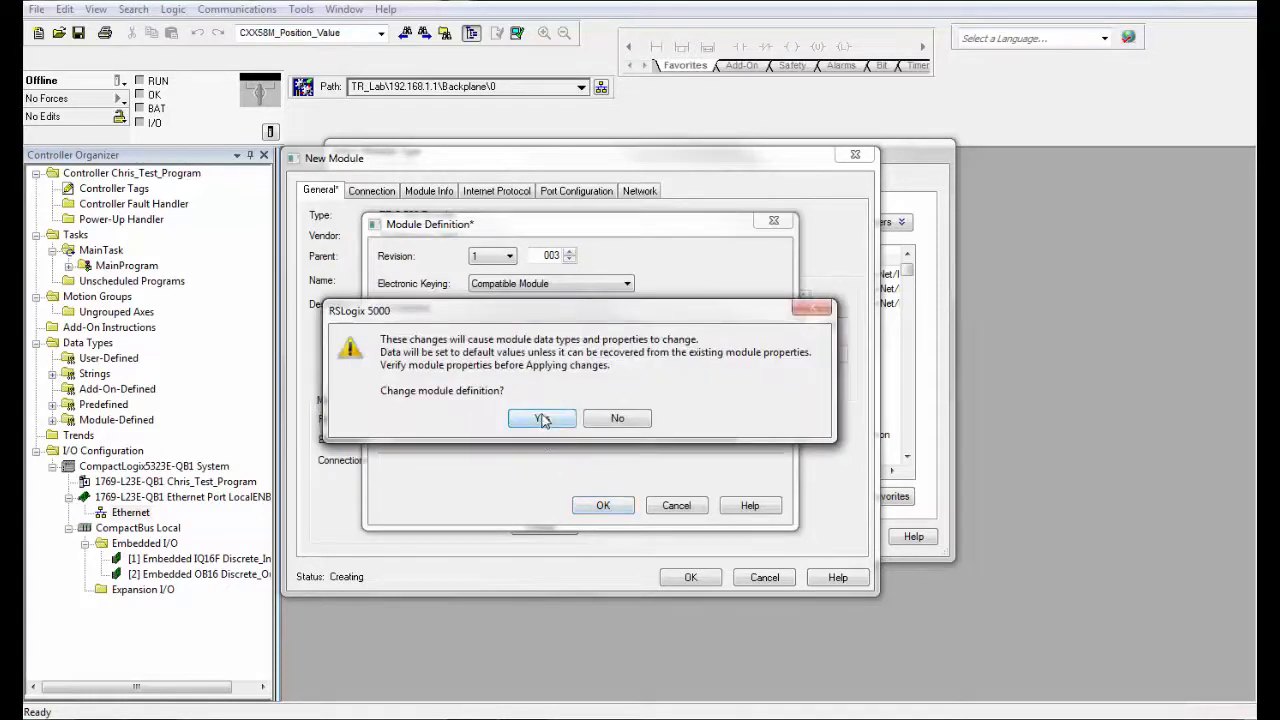
{"action": "left_click", "coordinate": [544, 422]}
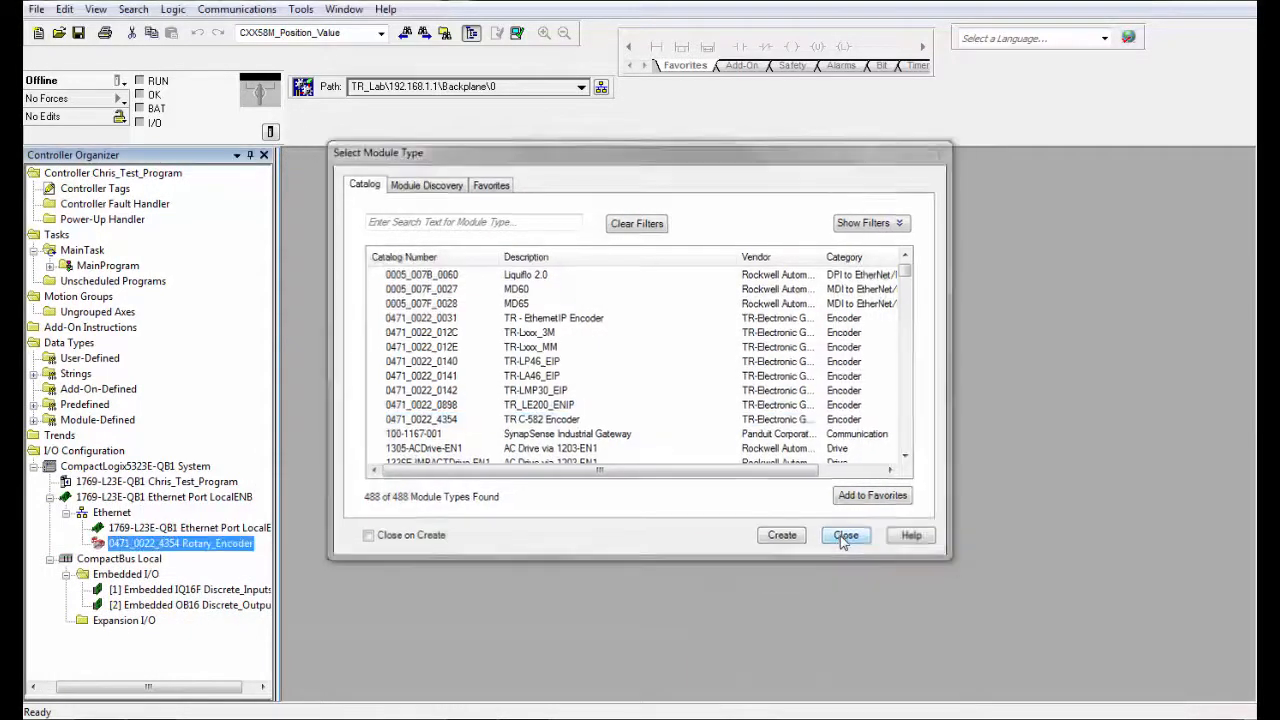
{"action": "left_click", "coordinate": [845, 536]}
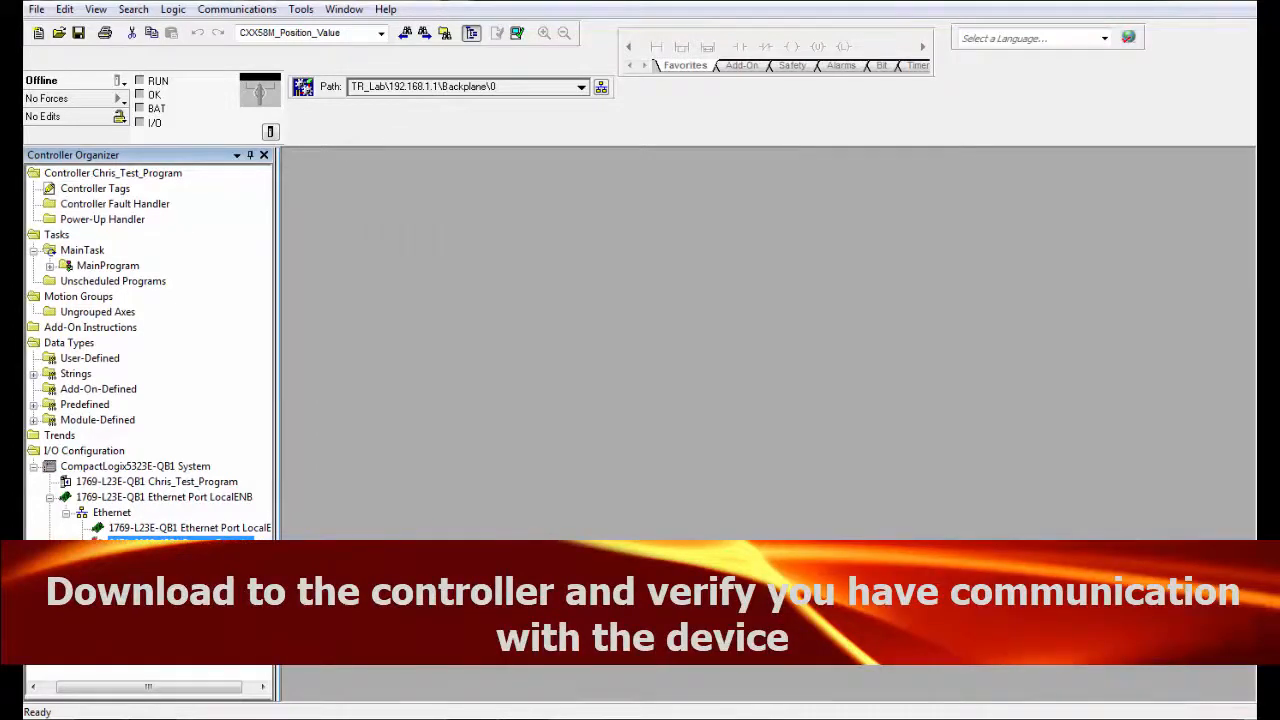
- Download the Chris_Test_Program project to the controller and return the controller to Remote Run mode
{"action": "left_click", "coordinate": [119, 80]}
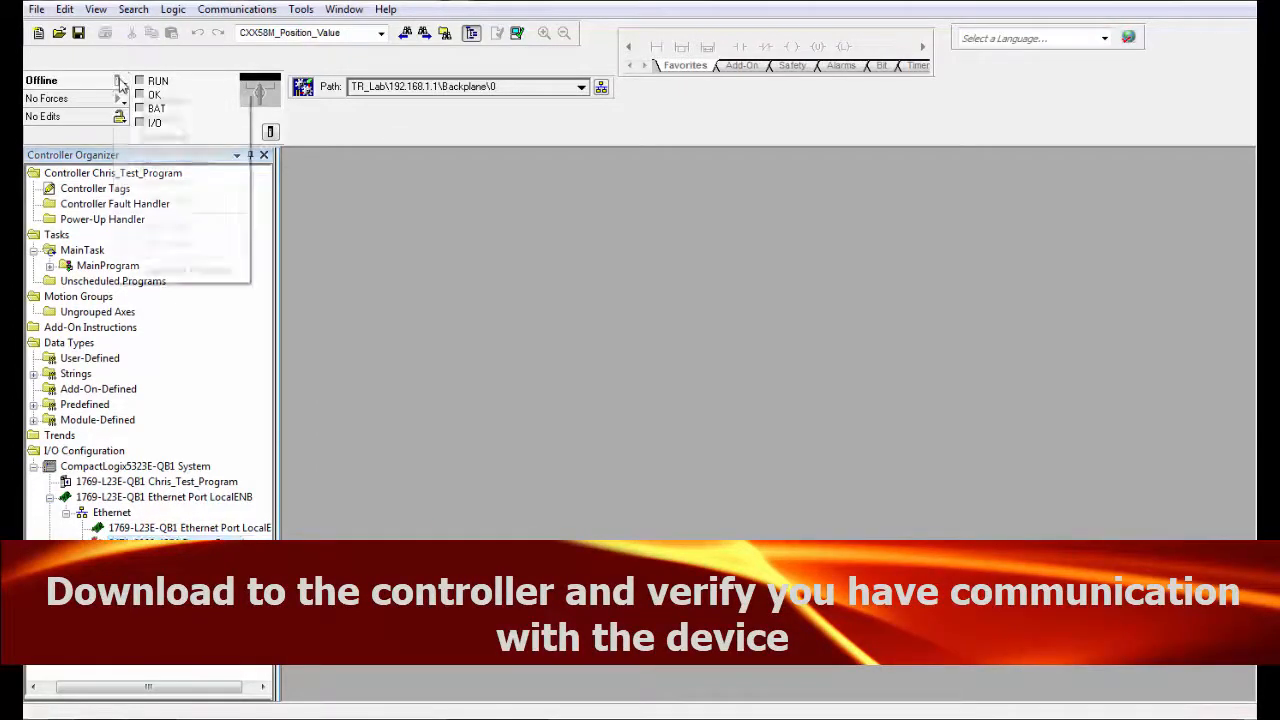
{"action": "left_click", "coordinate": [160, 138]}
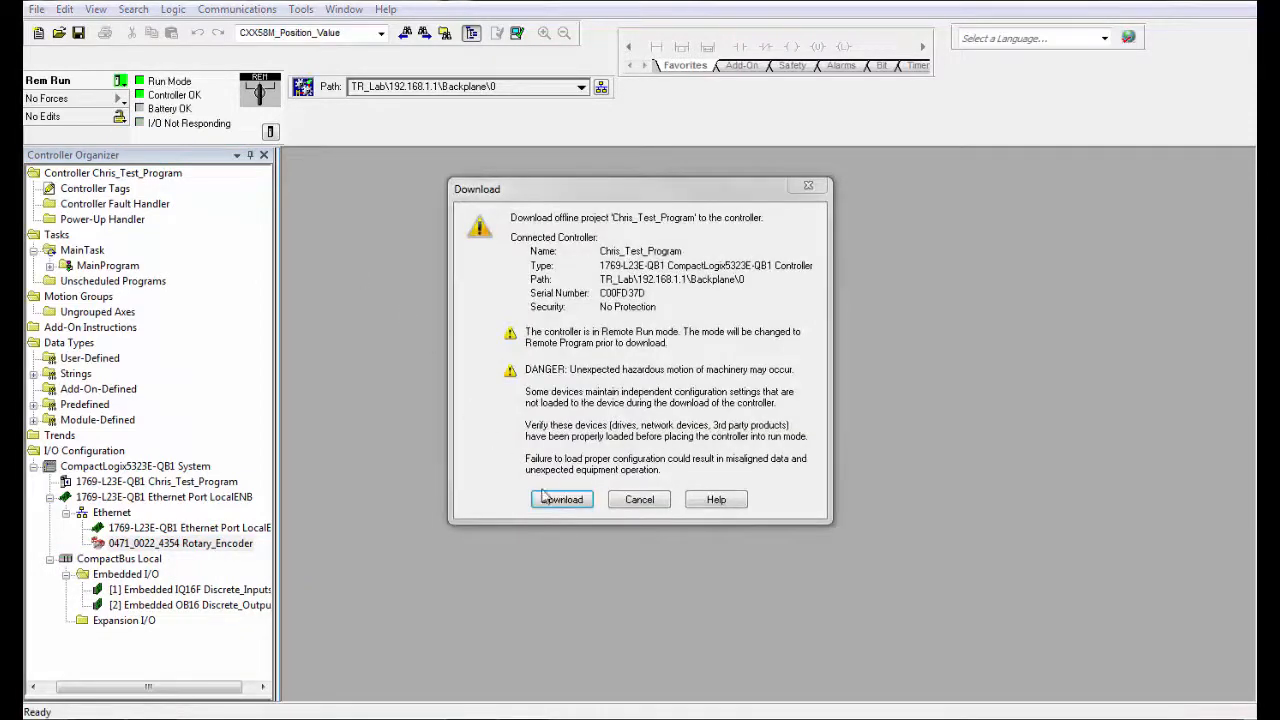
{"action": "left_click", "coordinate": [546, 498]}
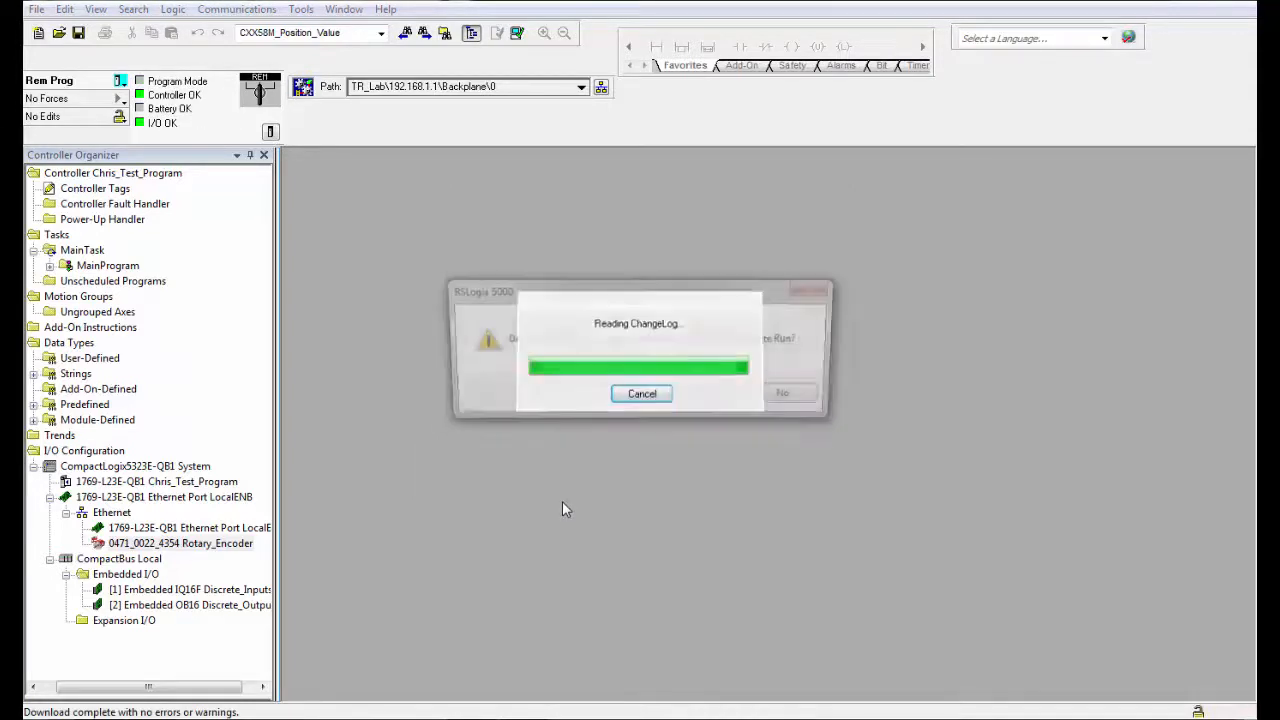
{"action": "left_click", "coordinate": [707, 397]}
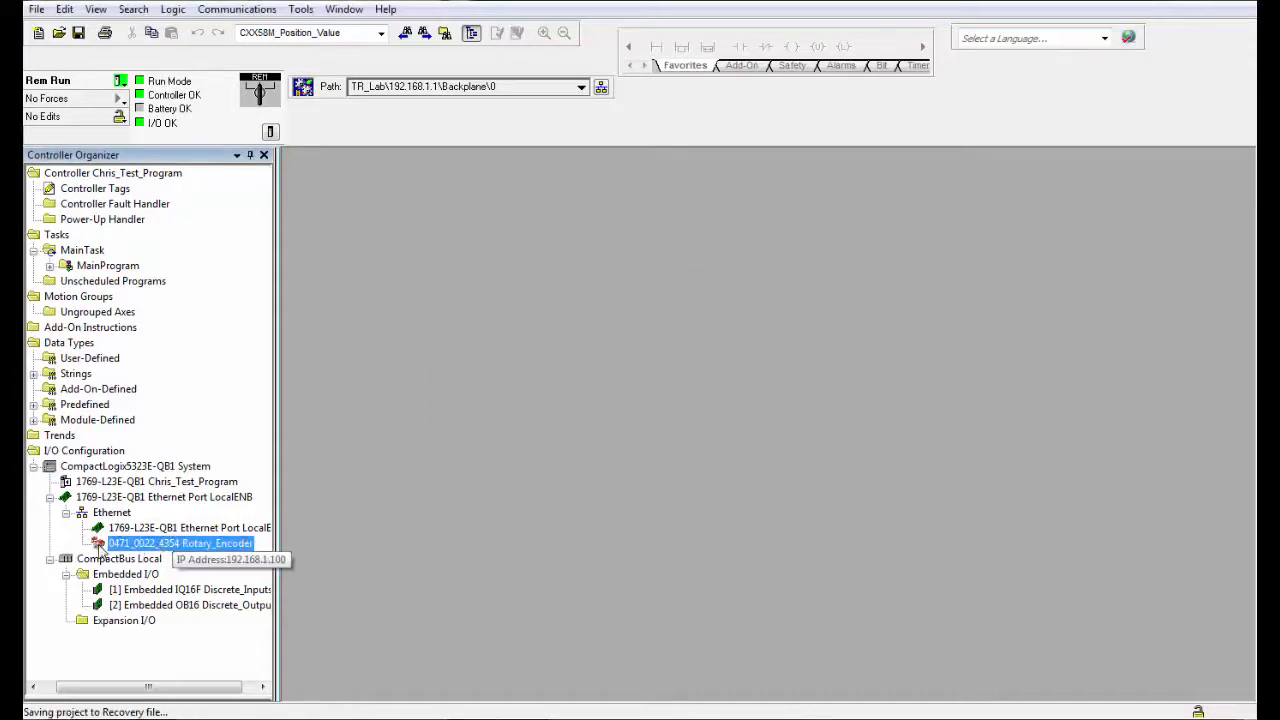
- Check the communication status in the Rotary_Encoder module's properties and close them
{"action": "right_click", "coordinate": [113, 548]}
{"action": "left_click", "coordinate": [148, 506]}
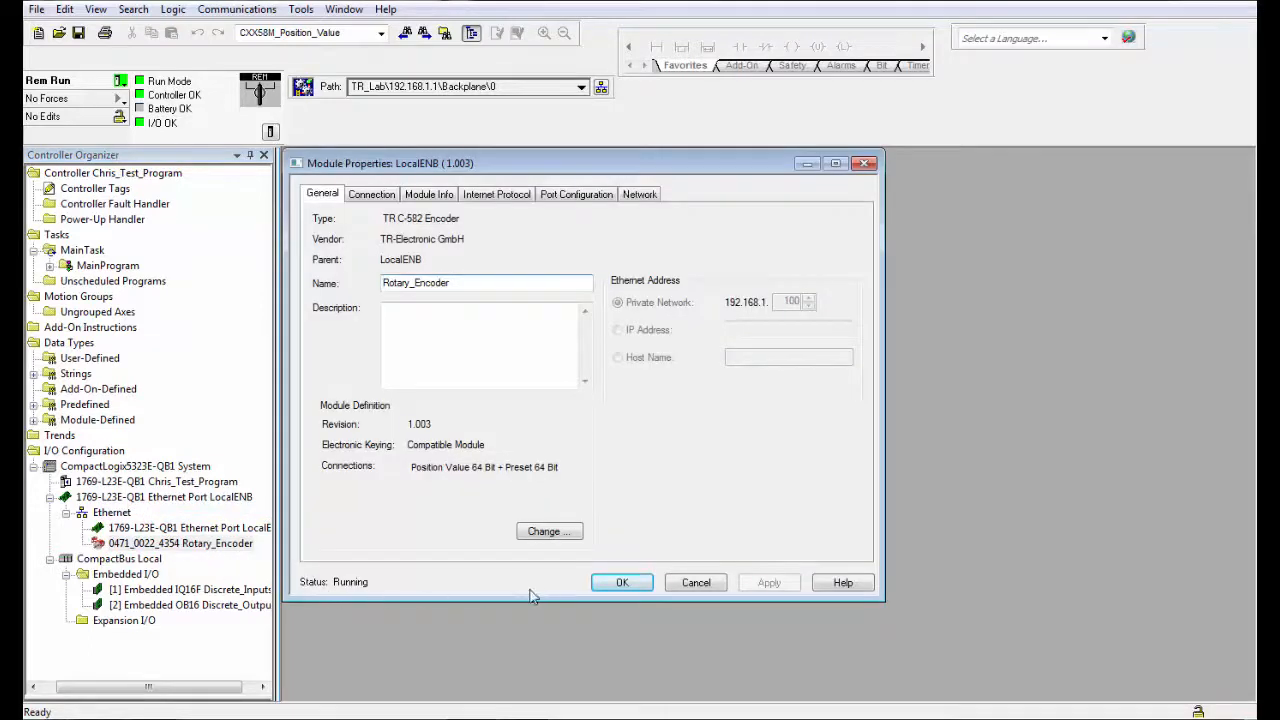
{"action": "left_click", "coordinate": [612, 583]}
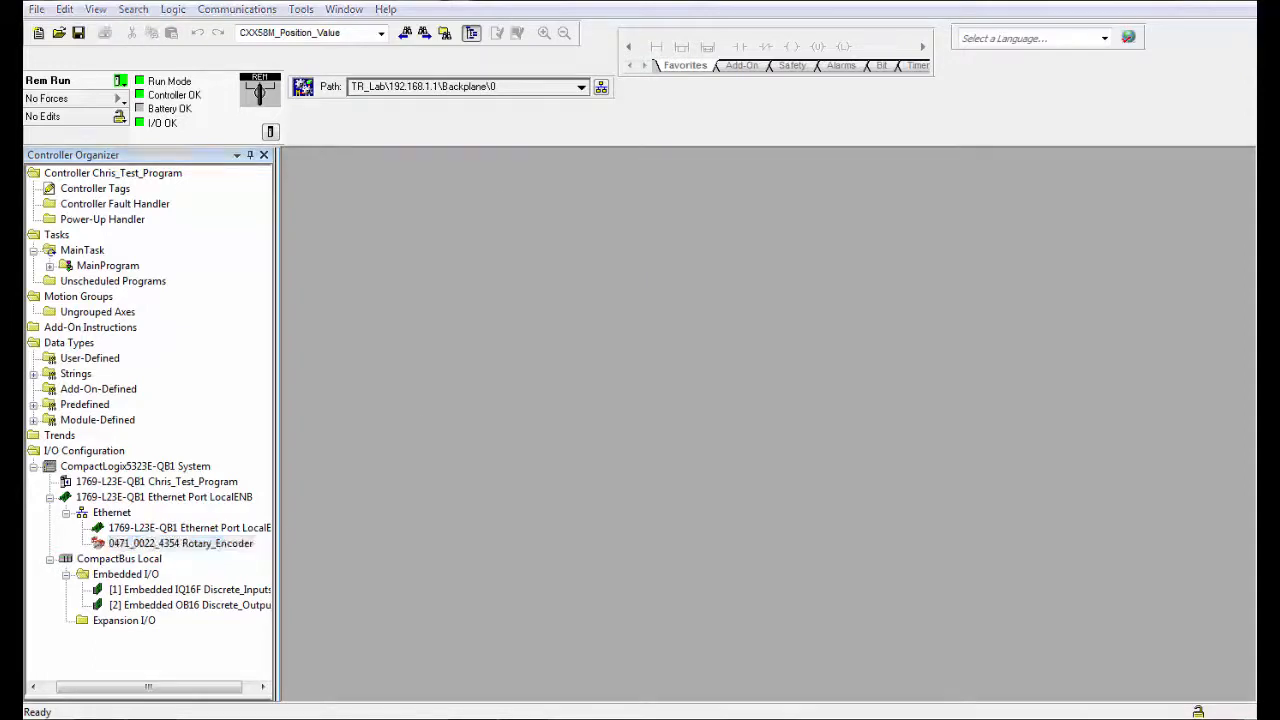
- Take the Chris_Test_Program project offline from the controller
{"action": "left_click", "coordinate": [121, 82]}
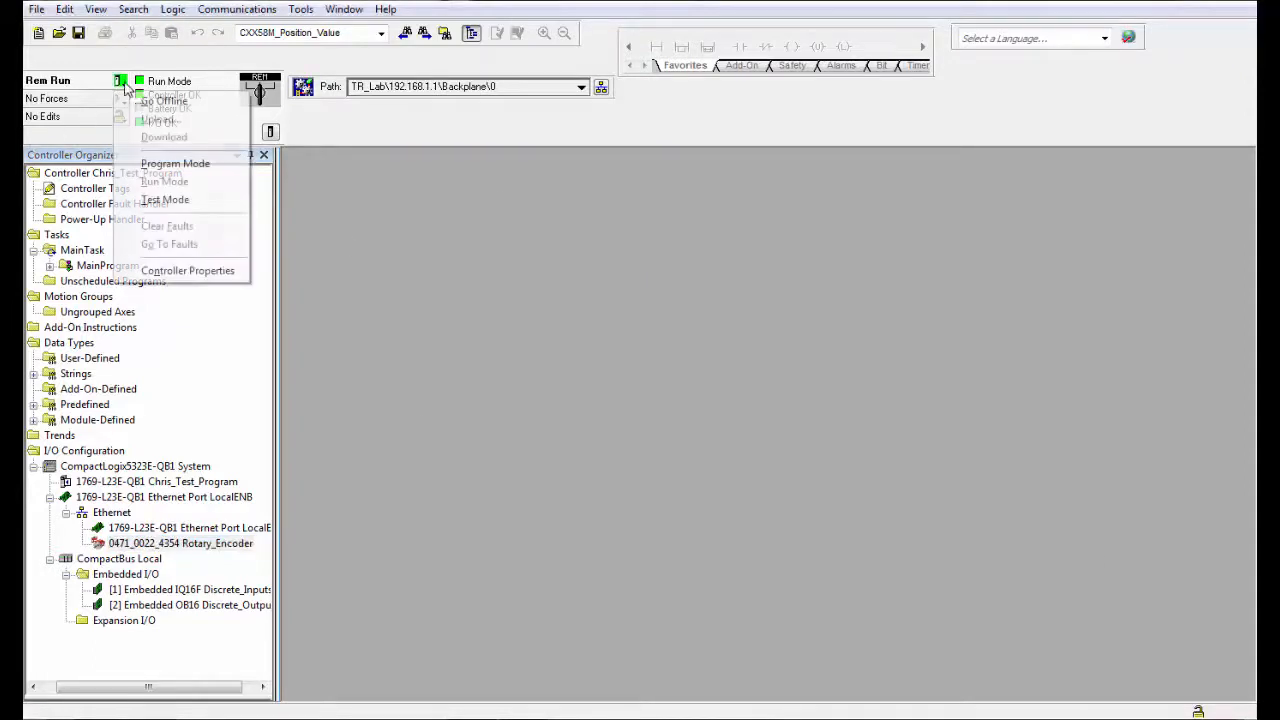
{"action": "left_click", "coordinate": [157, 101]}
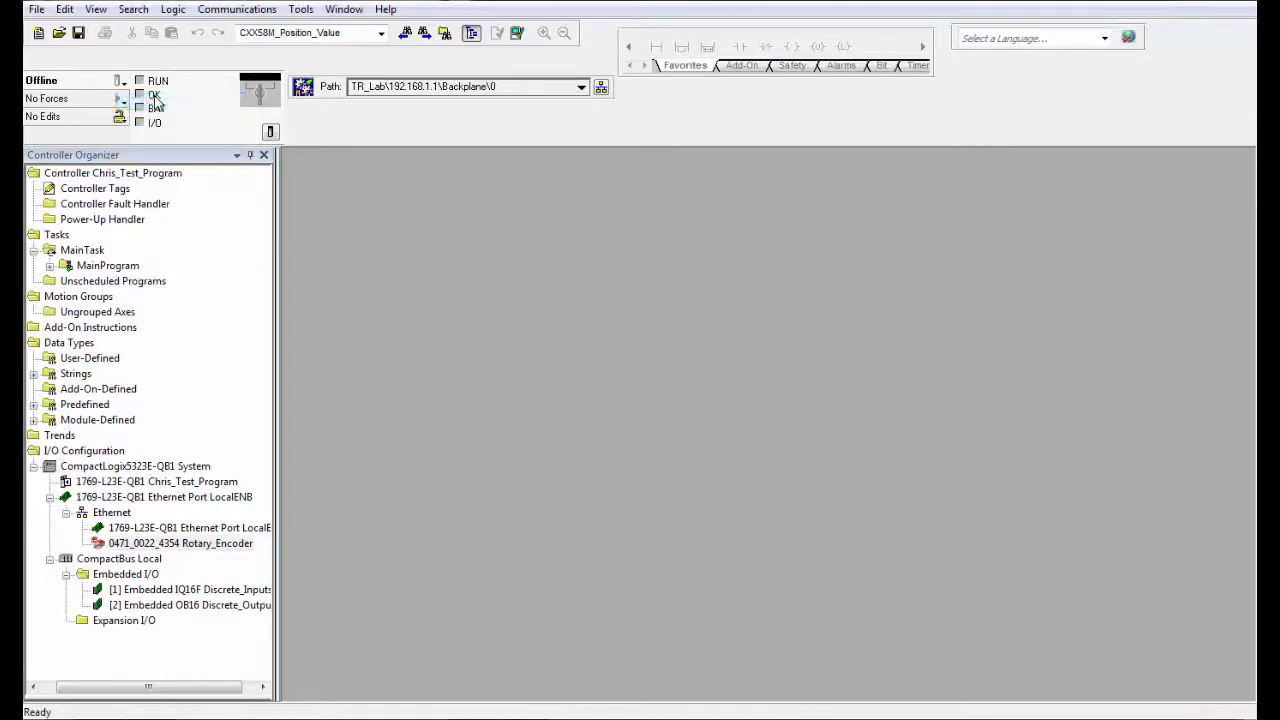